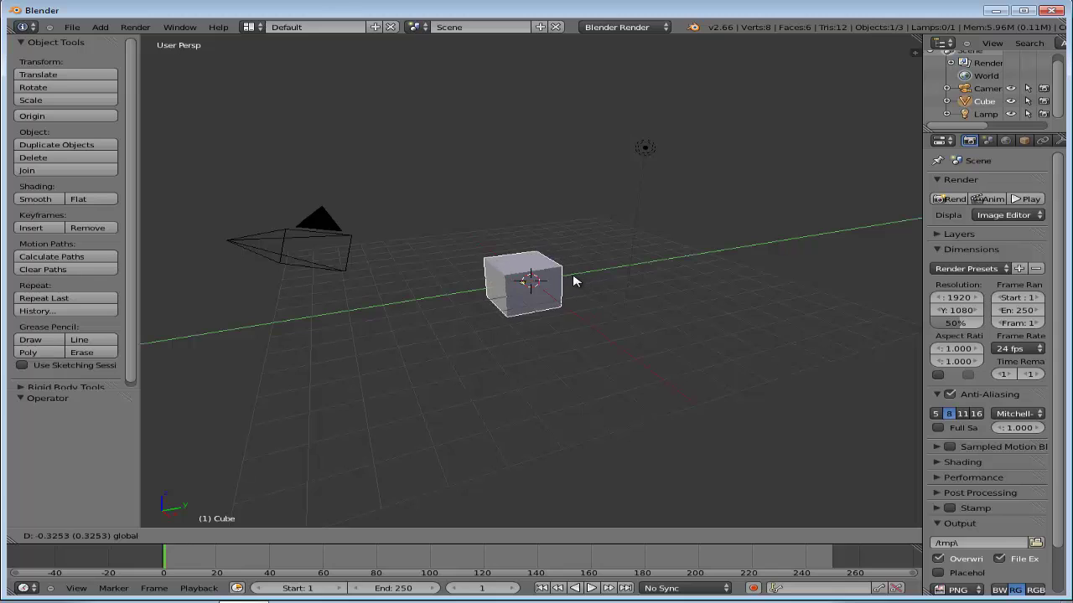
Move the cube along the negative Y axis by about 4.04 units and by a further 0.59 units.
{"action": "left_click", "coordinate": [472, 299]}
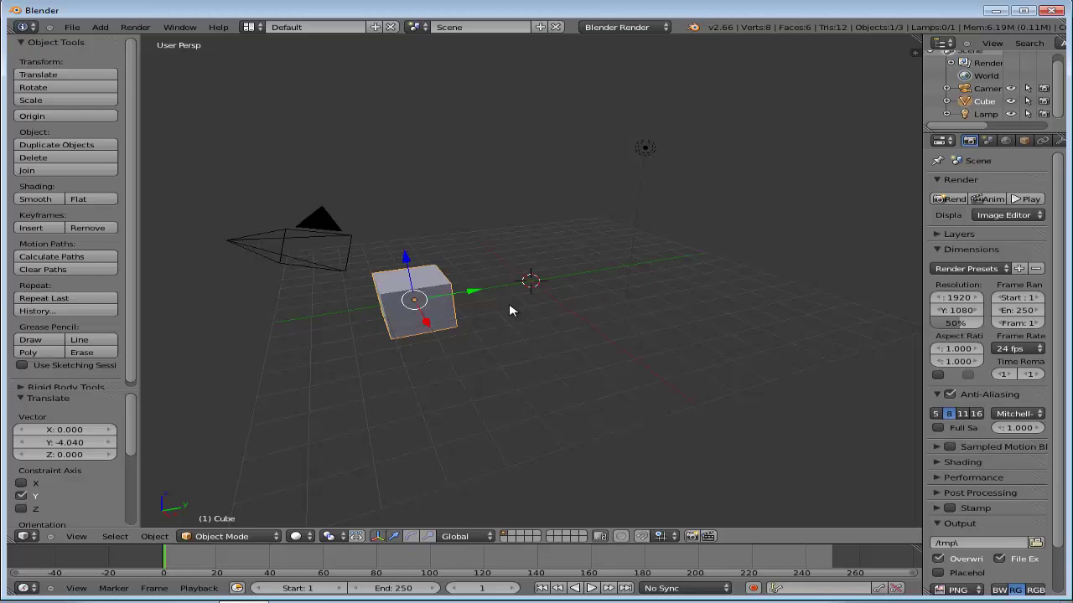
{"action": "key", "text": "g"}
{"action": "key", "text": "y"}
{"action": "left_click", "coordinate": [461, 301]}
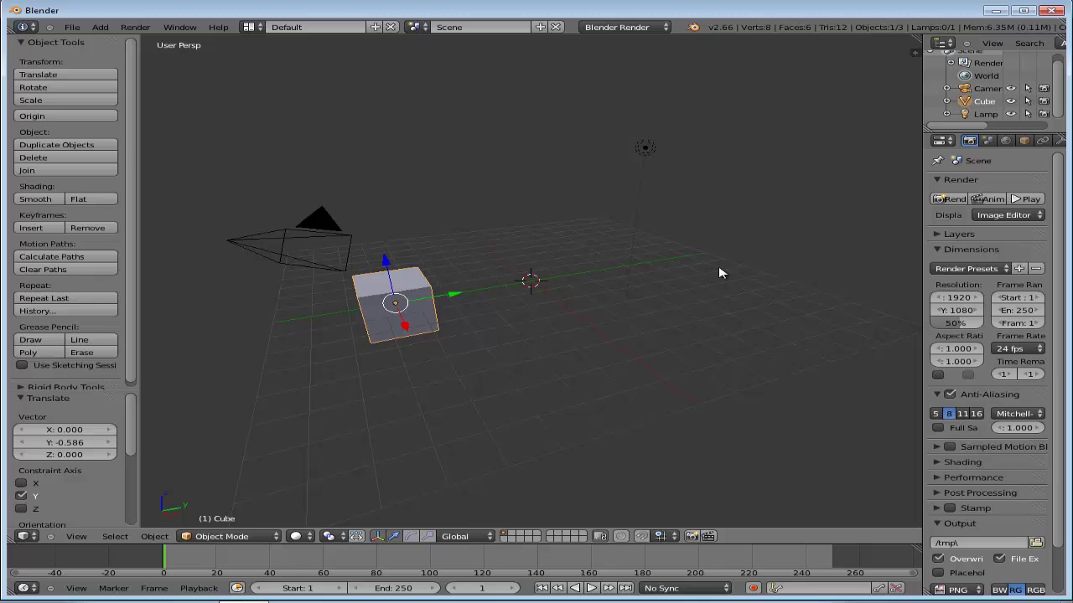
Add a cylinder mesh and move it about 4.71 units along the positive Y axis.
{"action": "key", "text": "shift+a"}
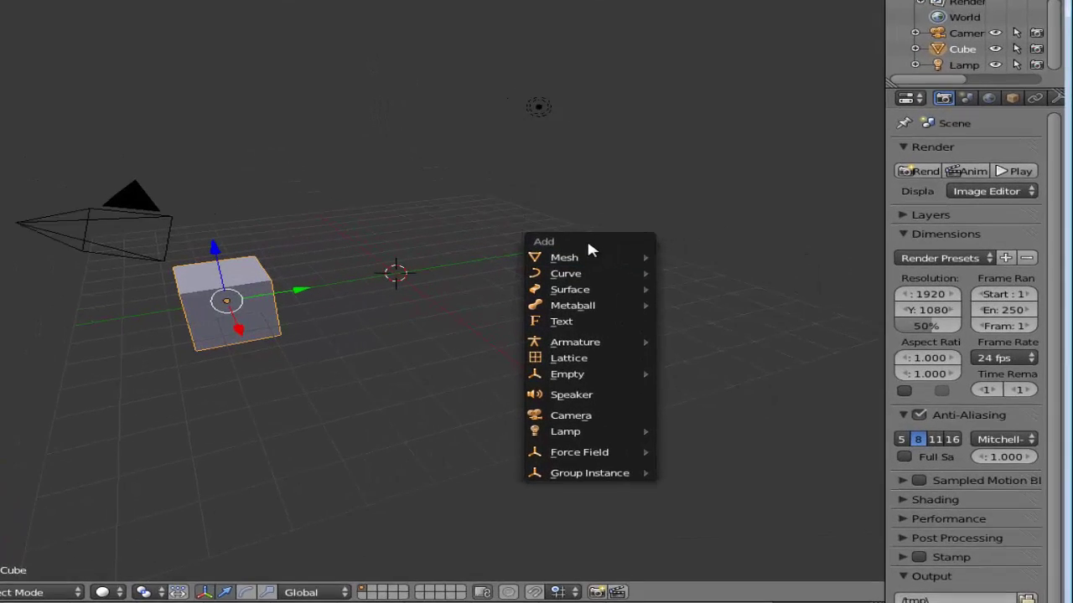
{"action": "mouse_move", "coordinate": [584, 255]}
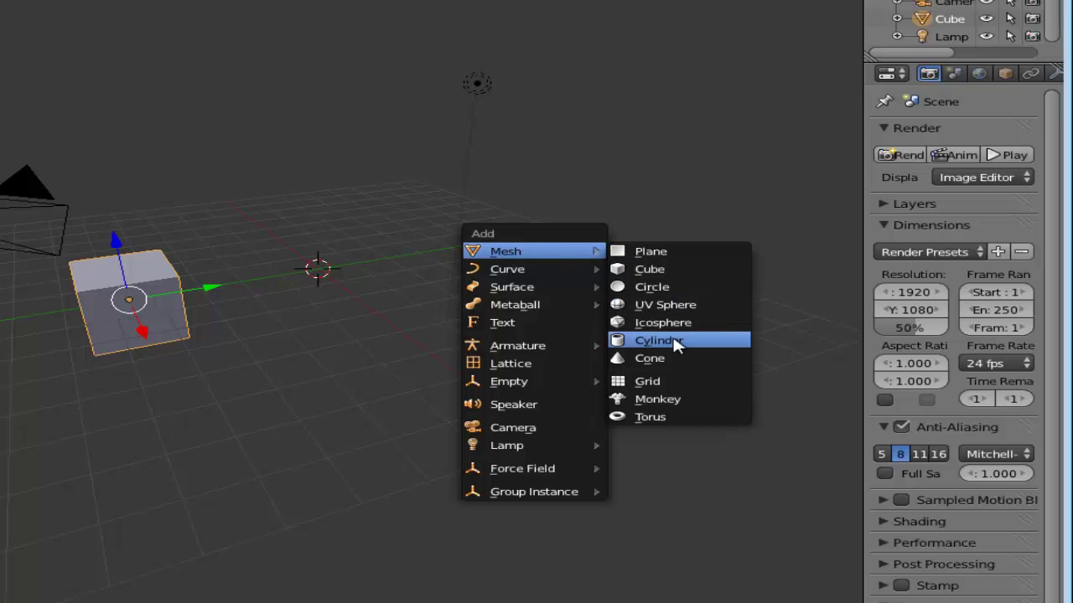
{"action": "left_click", "coordinate": [674, 341]}
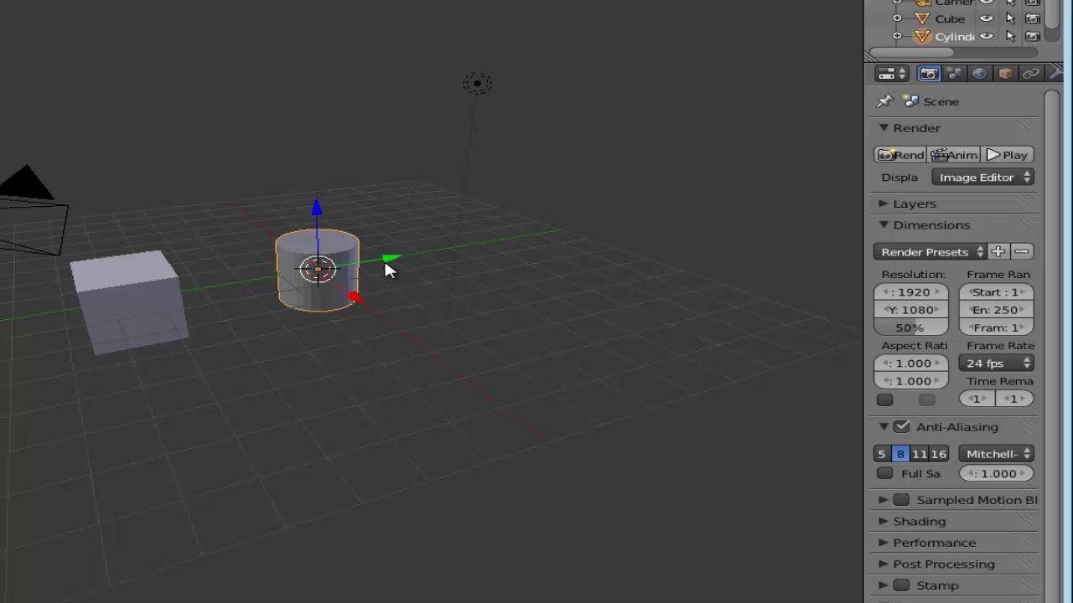
{"action": "left_click_drag", "start_coordinate": [390, 256], "coordinate": [541, 234]}
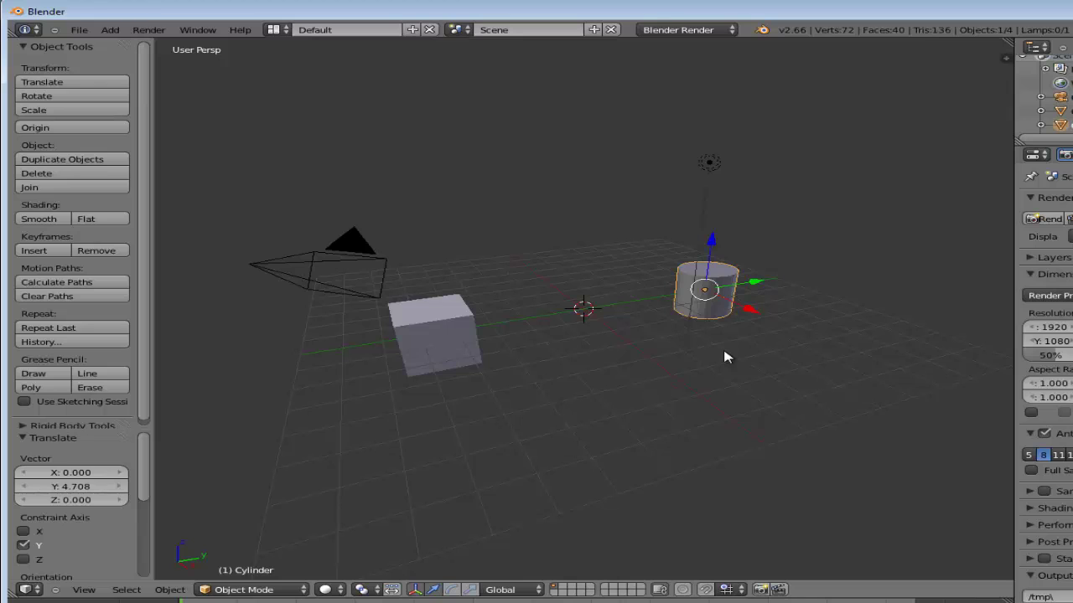
Try rotating, moving and scaling the cube on its own, cancelling each transform.
{"action": "key", "text": "a"}
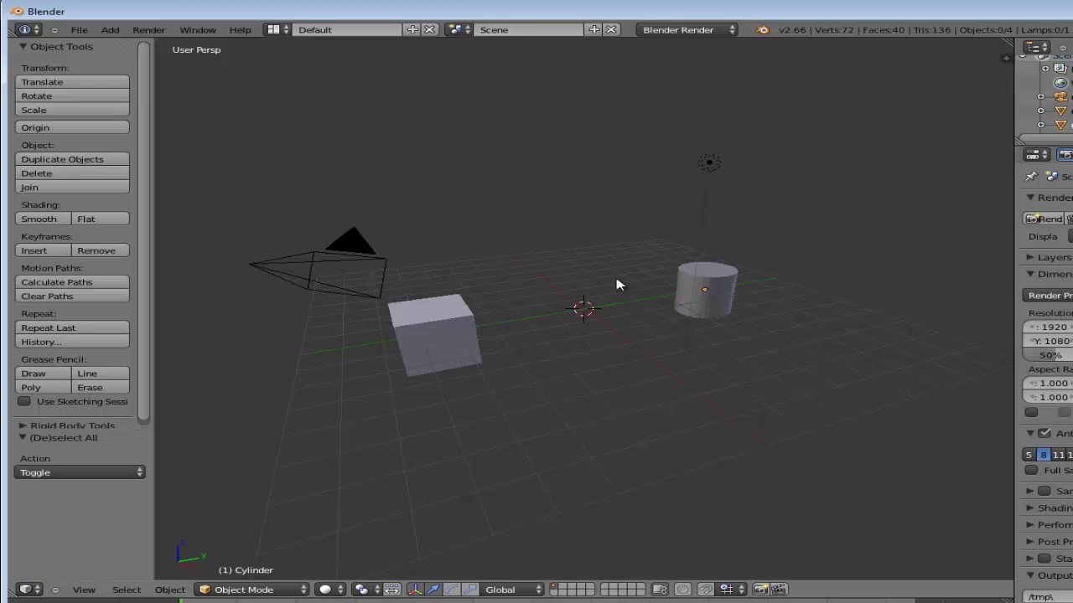
{"action": "right_click", "coordinate": [431, 314]}
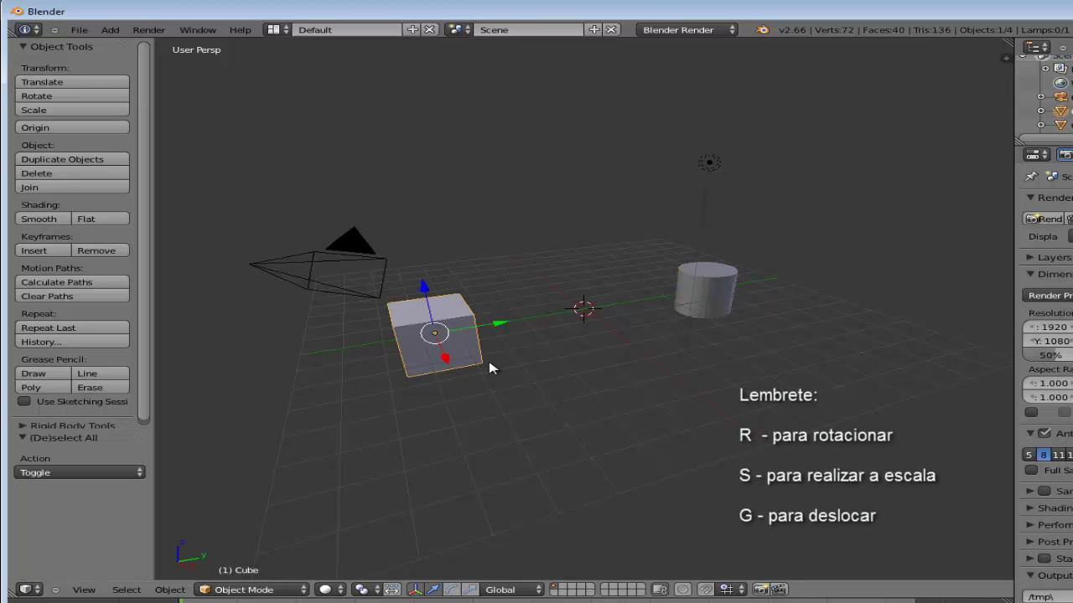
{"action": "key", "text": "r"}
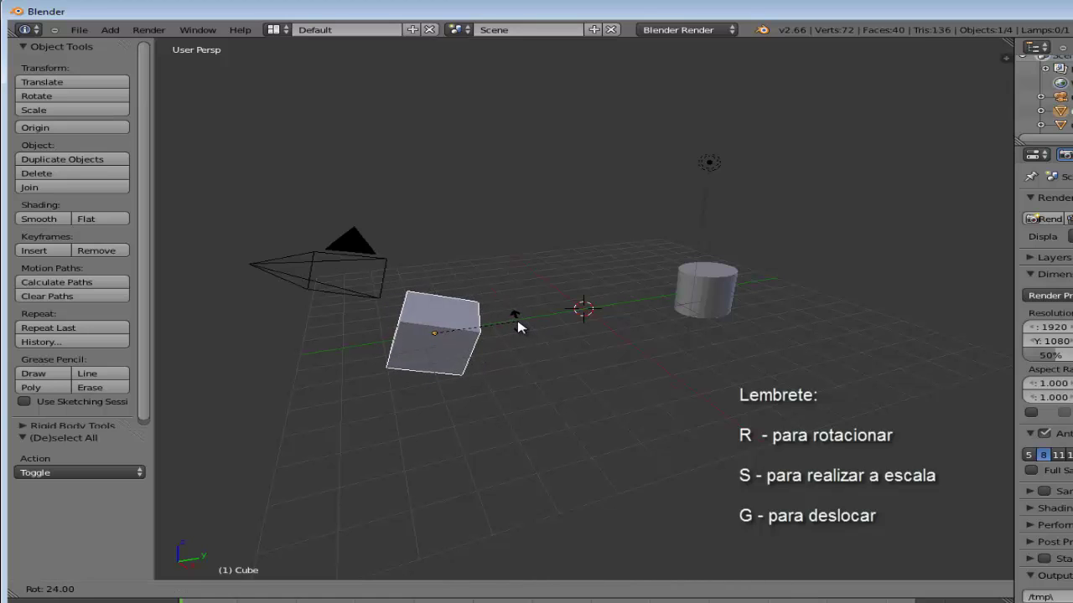
{"action": "key", "text": "g"}
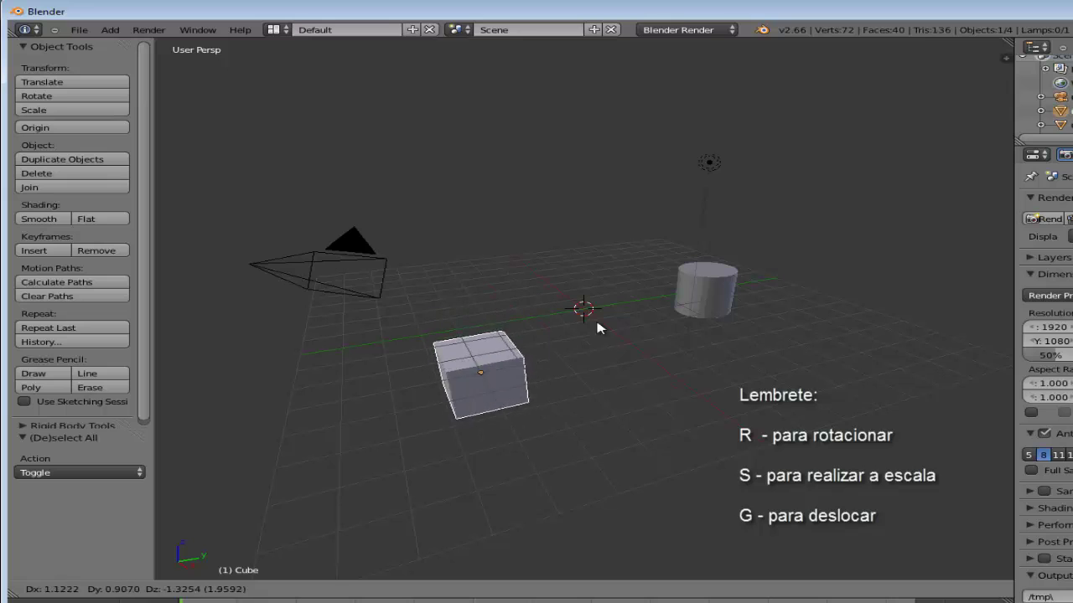
{"action": "key", "text": "s"}
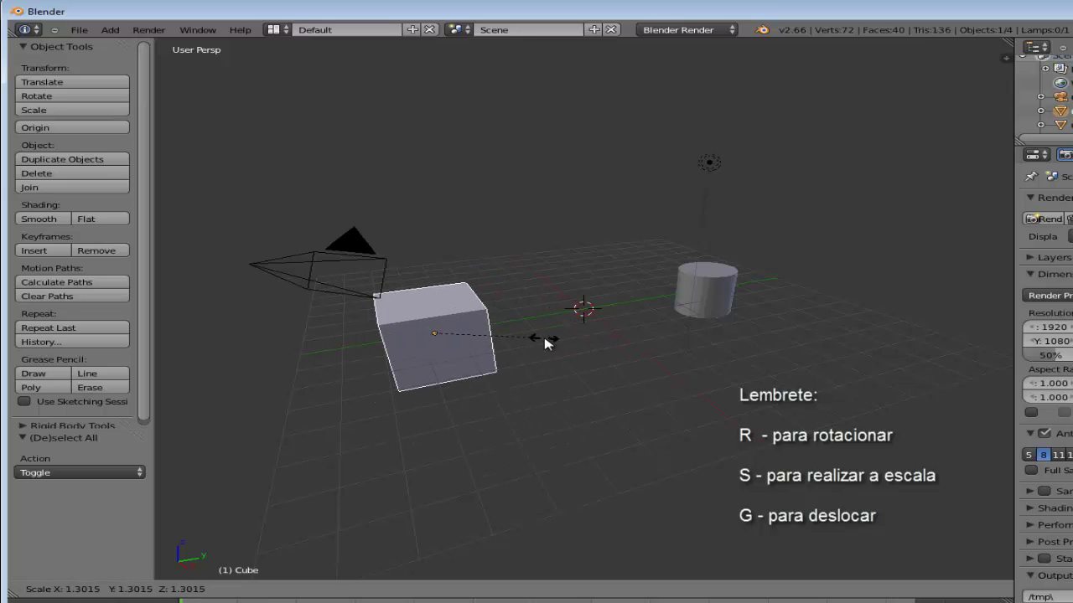
{"action": "key", "text": "Escape"}
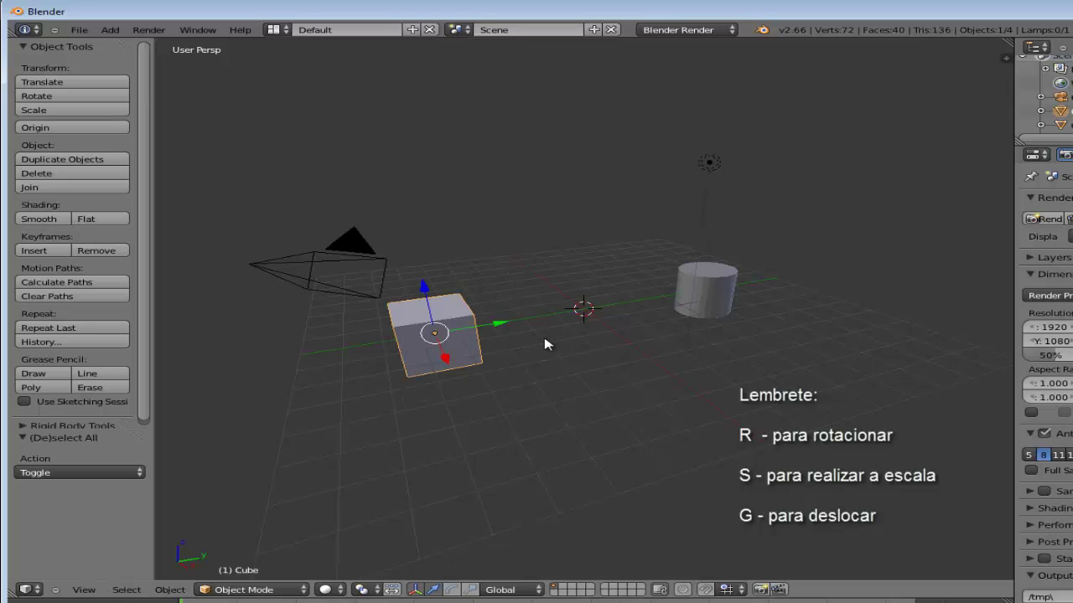
Try rotating, scaling and moving the cylinder on its own, cancelling each transform.
{"action": "right_click", "coordinate": [724, 284]}
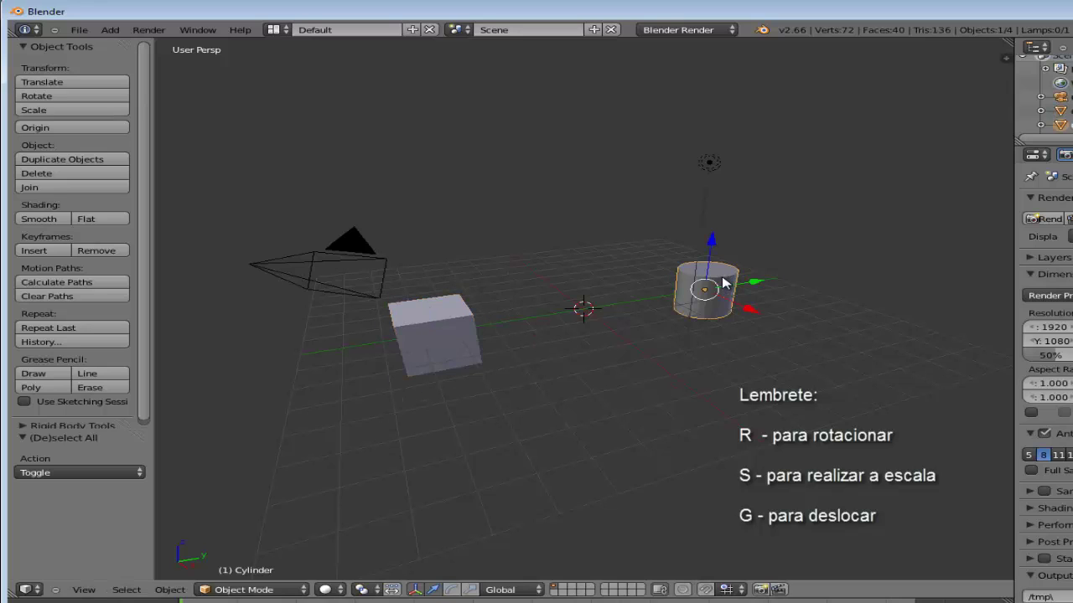
{"action": "key", "text": "r"}
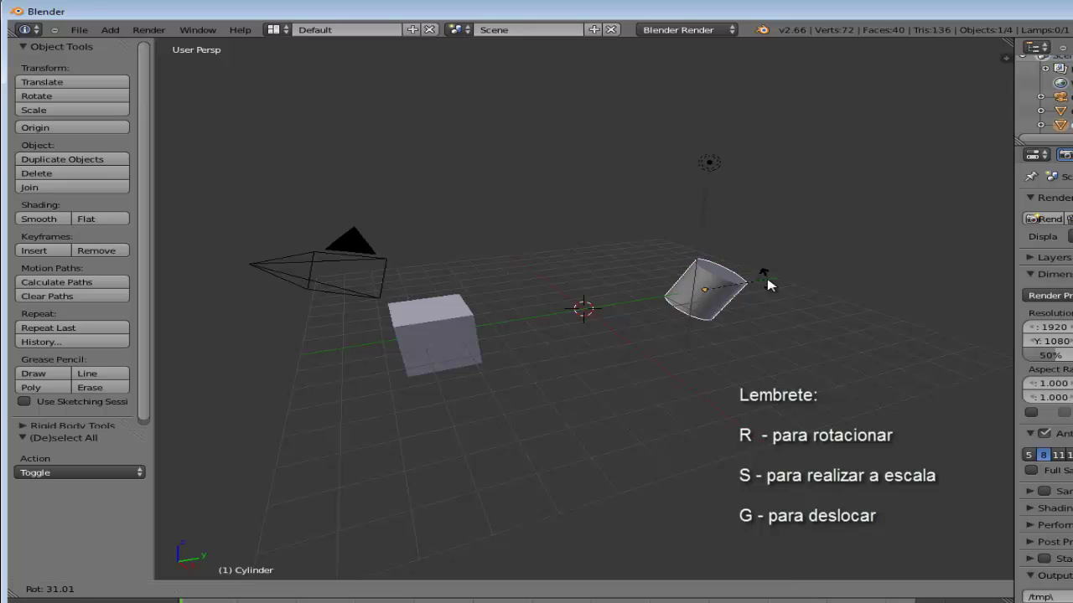
{"action": "key", "text": "Escape"}
{"action": "key", "text": "s"}
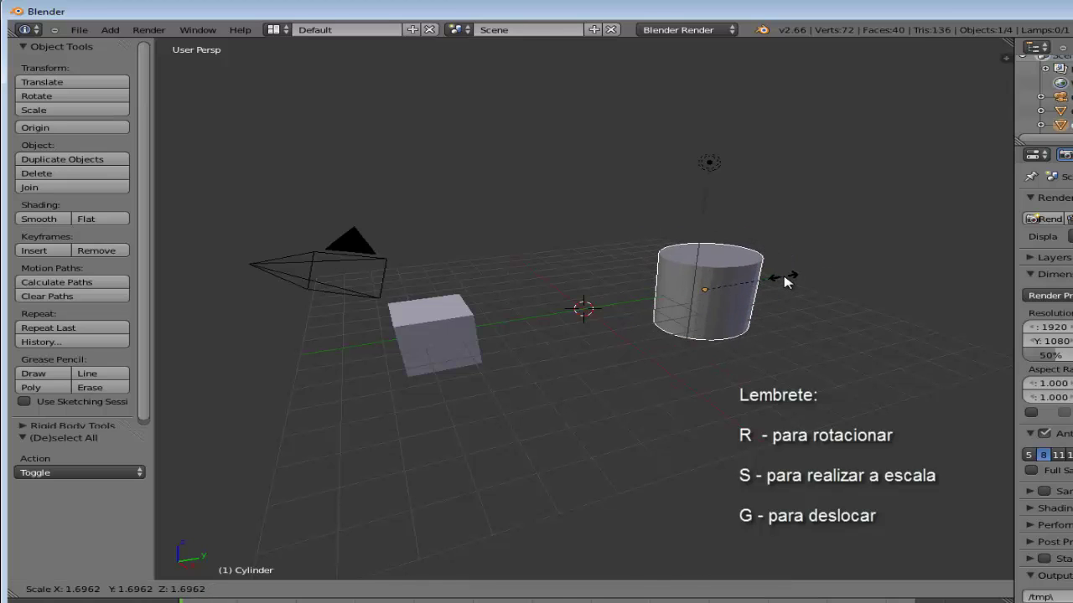
{"action": "key", "text": "Escape"}
{"action": "key", "text": "g"}
{"action": "left_click", "coordinate": [741, 284]}
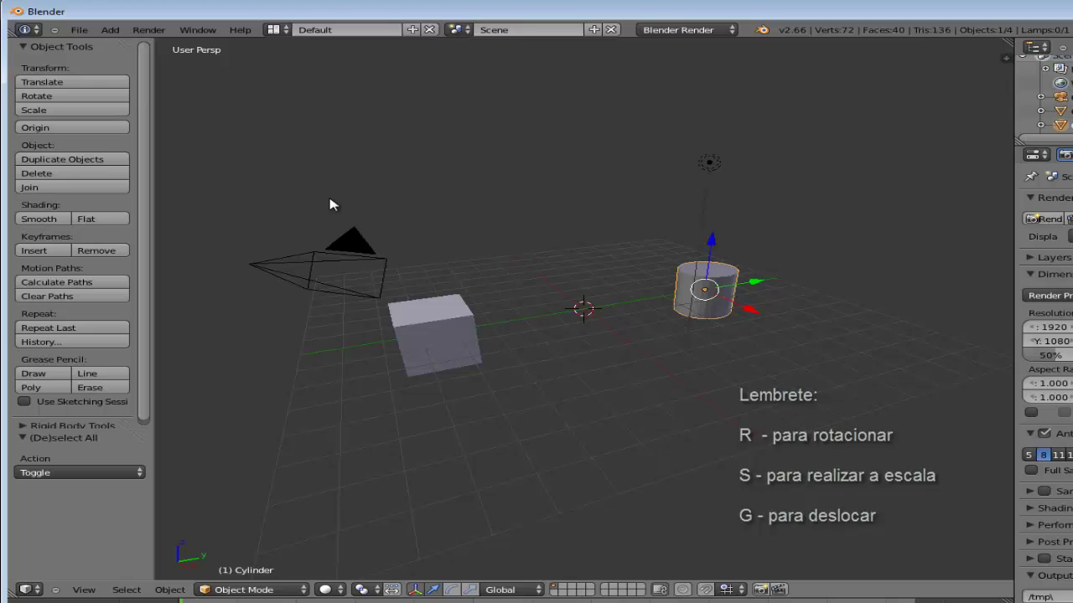
Box-select the cube and cylinder together, leave the lamp out of the selection, and set the pivot point to Median Point.
{"action": "key", "text": "b"}
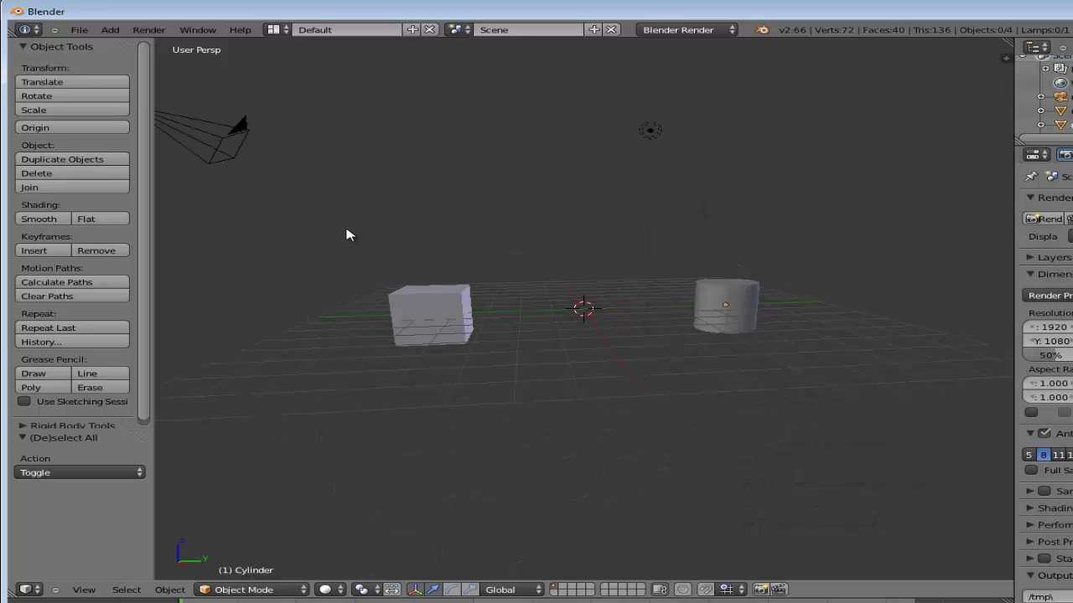
{"action": "left_click_drag", "start_coordinate": [347, 230], "coordinate": [887, 420]}
{"action": "middle_click_drag", "start_coordinate": [579, 385], "coordinate": [614, 391]}
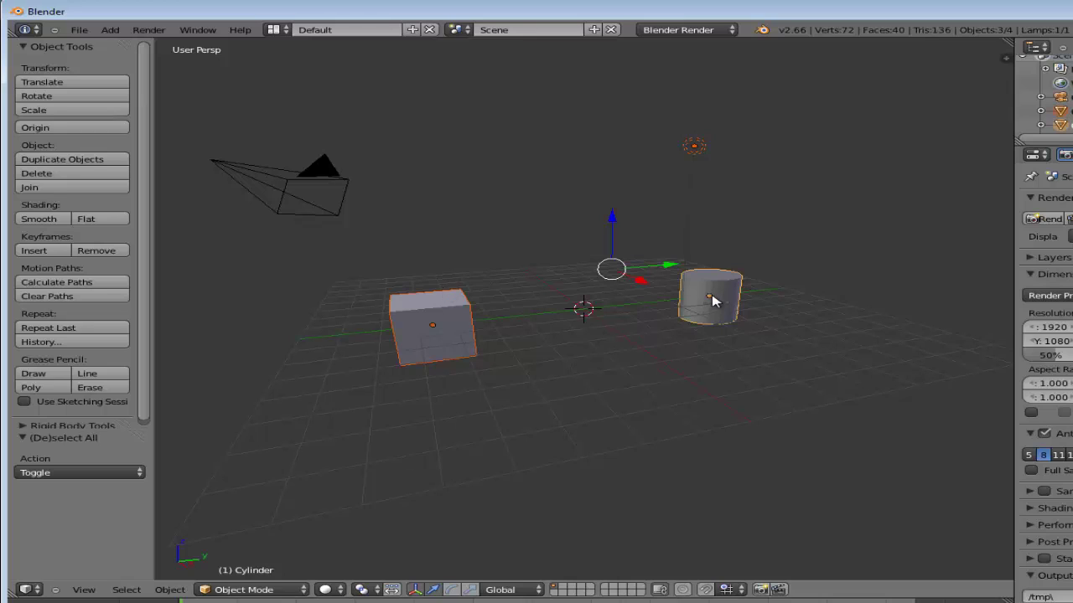
{"action": "right_click", "coordinate": [695, 149], "text": "shift"}
{"action": "right_click", "coordinate": [695, 148], "text": "shift"}
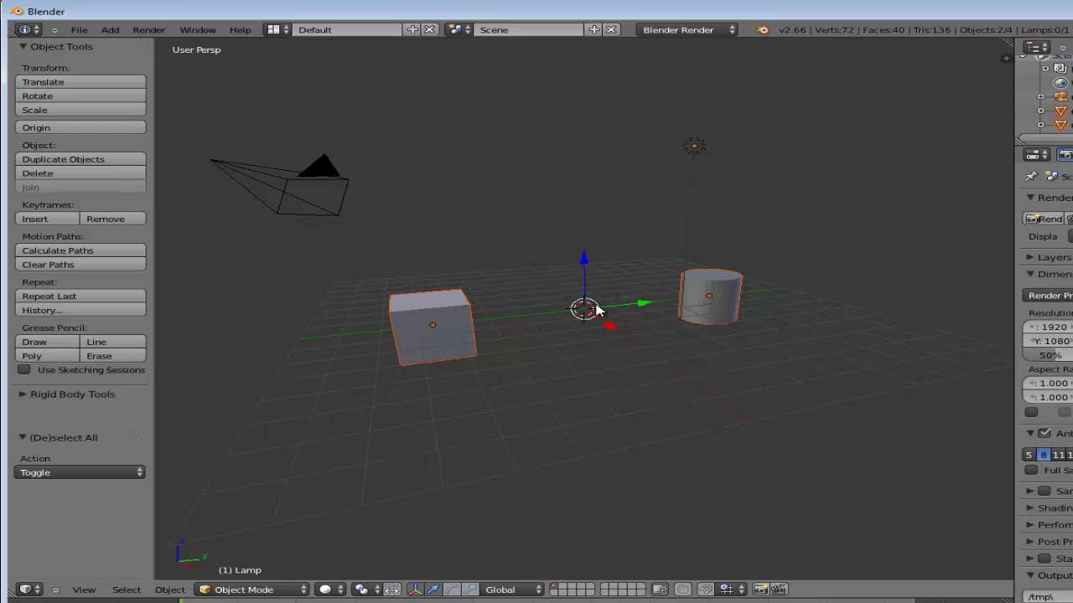
{"action": "left_click", "coordinate": [377, 591]}
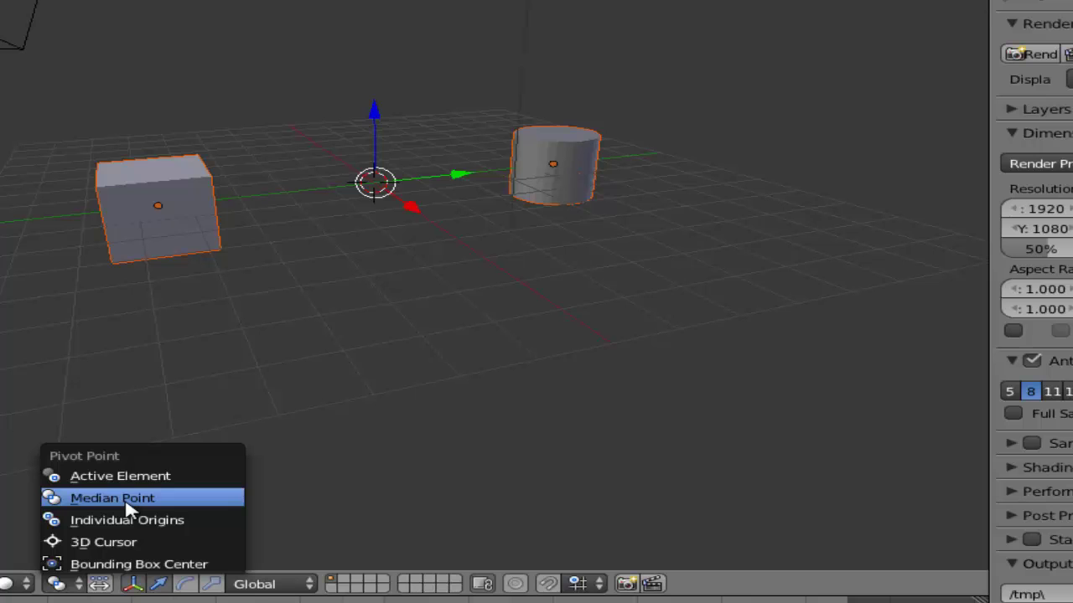
{"action": "left_click", "coordinate": [127, 506]}
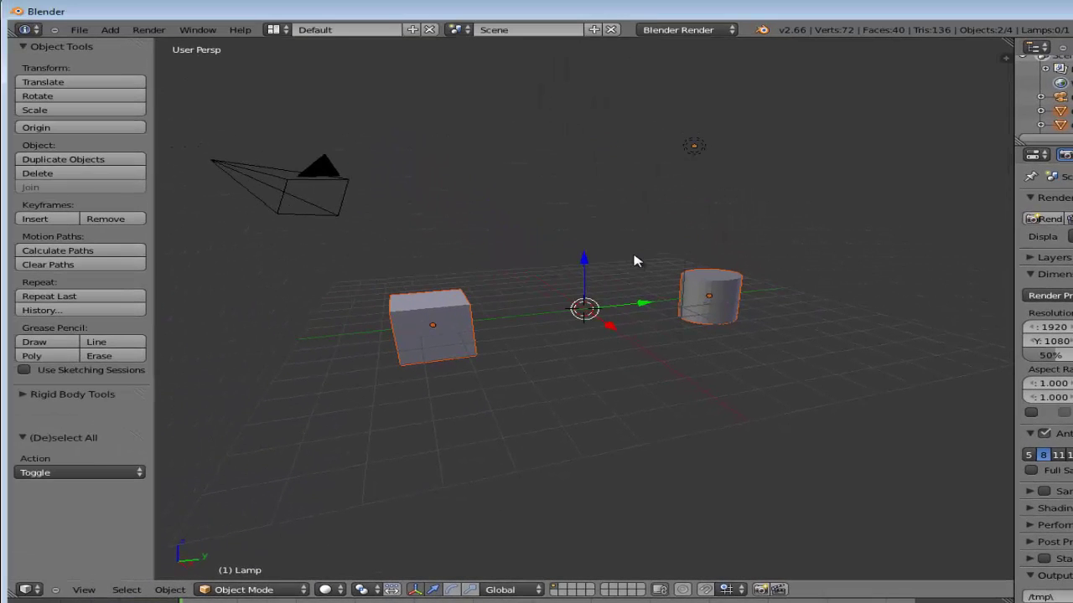
Try rotating, scaling and moving the cube and cylinder together, cancelling each transform.
{"action": "key", "text": "r"}
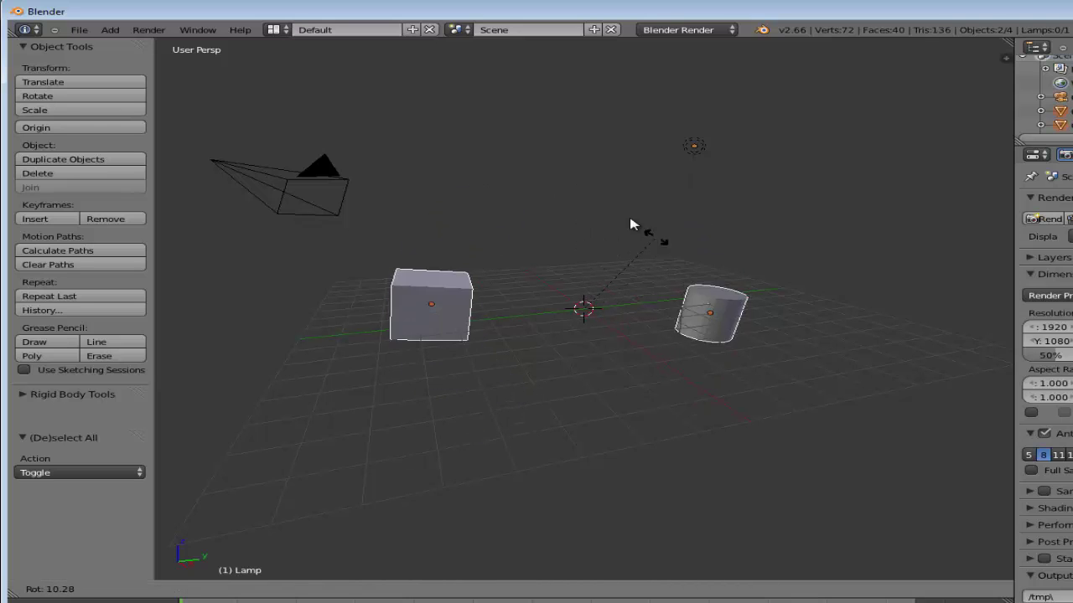
{"action": "left_click", "coordinate": [650, 268]}
{"action": "key", "text": "s"}
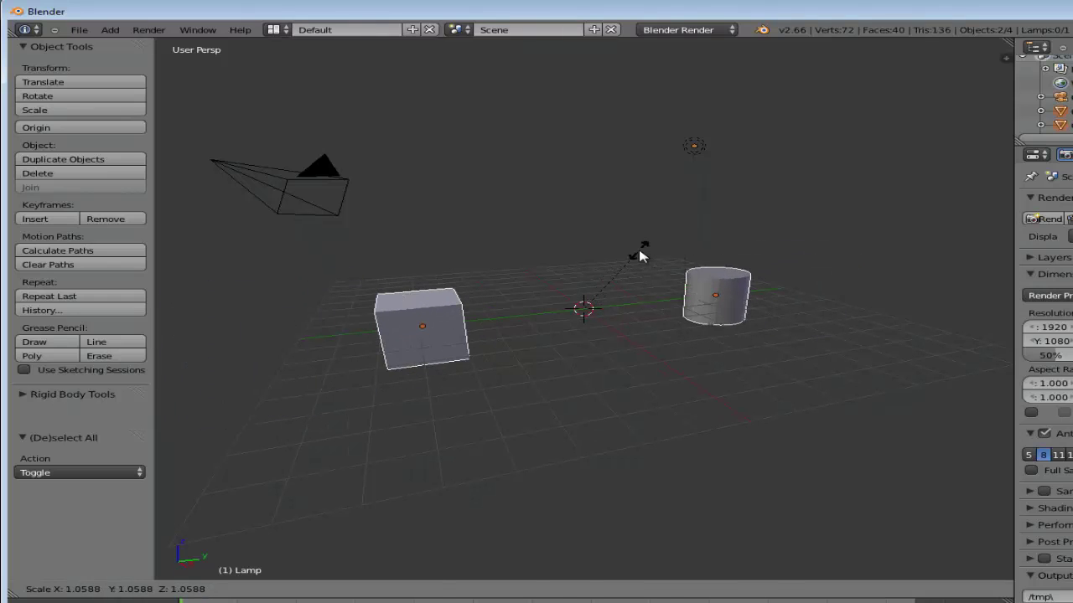
{"action": "left_click", "coordinate": [639, 256]}
{"action": "key", "text": "g"}
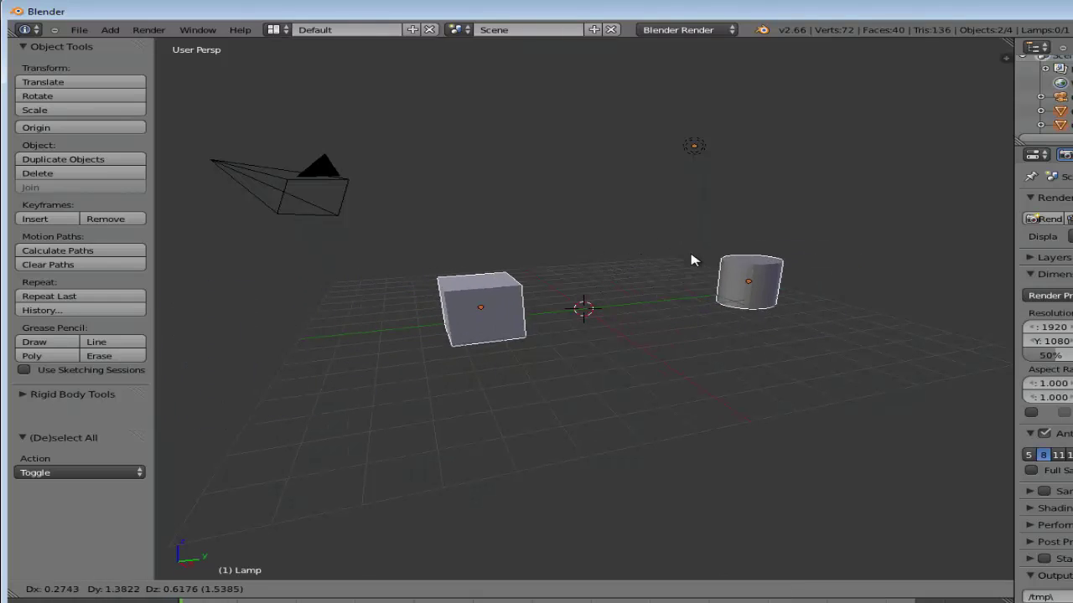
{"action": "right_click", "coordinate": [649, 245]}
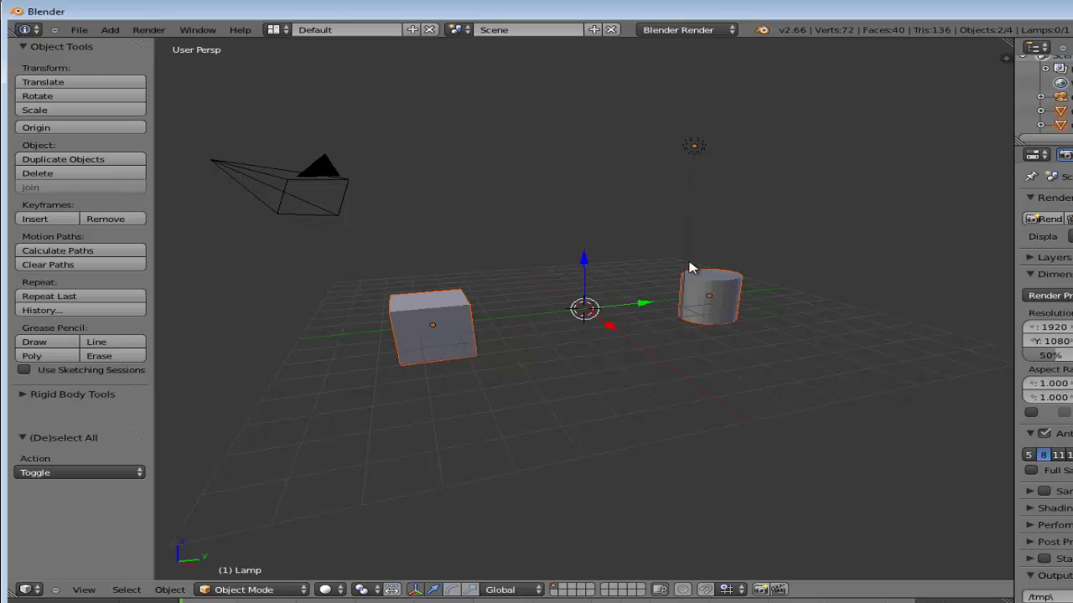
Select only the cube and move it about -0.26 units along the X axis.
{"action": "key", "text": "a"}
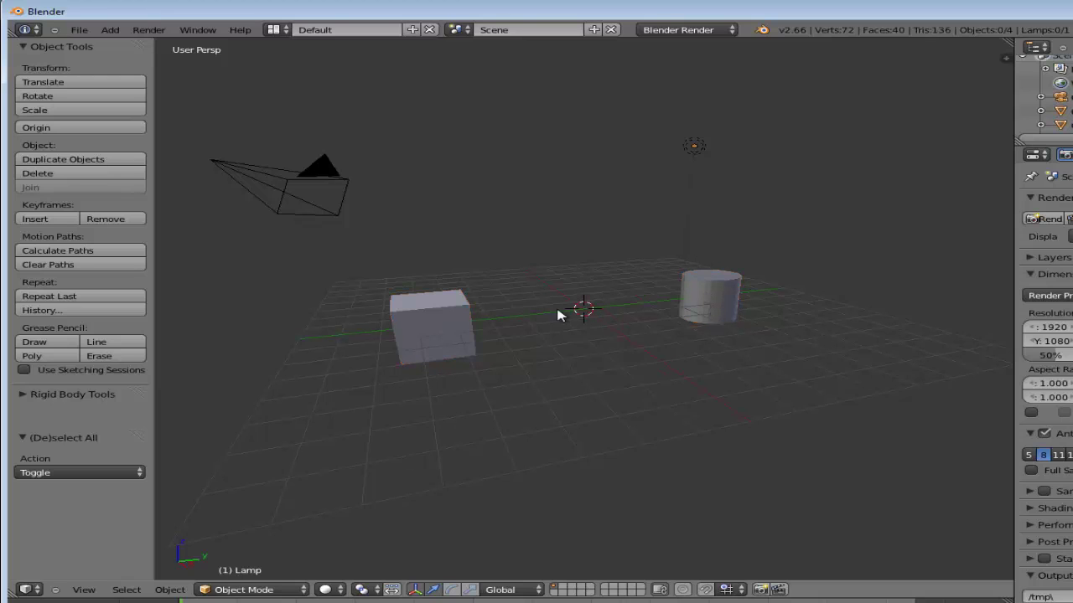
{"action": "right_click", "coordinate": [405, 304]}
{"action": "key", "text": "g"}
{"action": "key", "text": "x"}
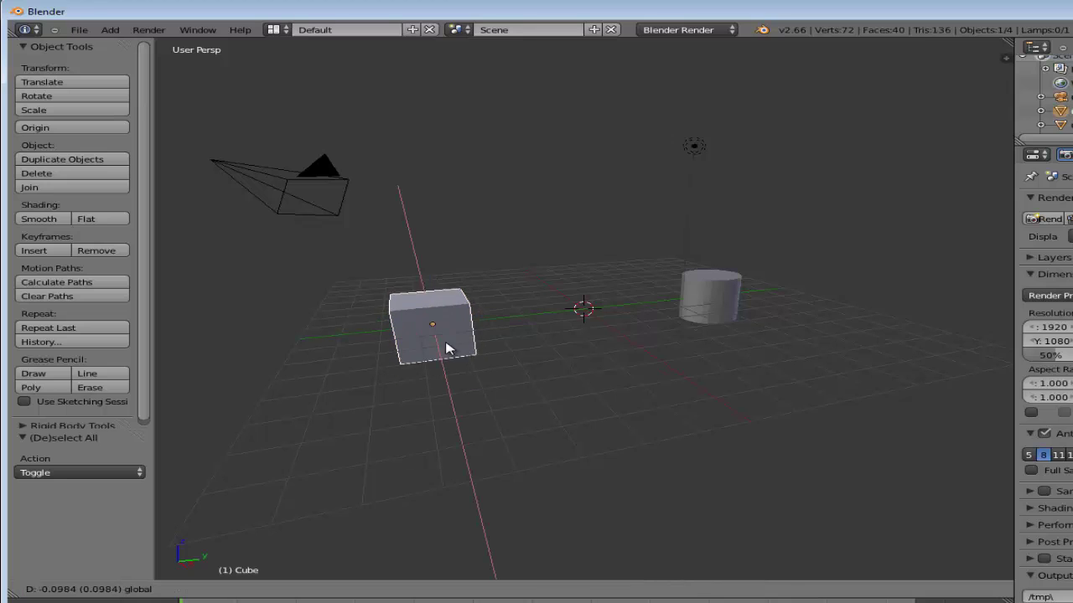
{"action": "left_click", "coordinate": [455, 343]}
Select the cylinder and move it about -0.115 units along the X axis.
{"action": "right_click", "coordinate": [716, 302]}
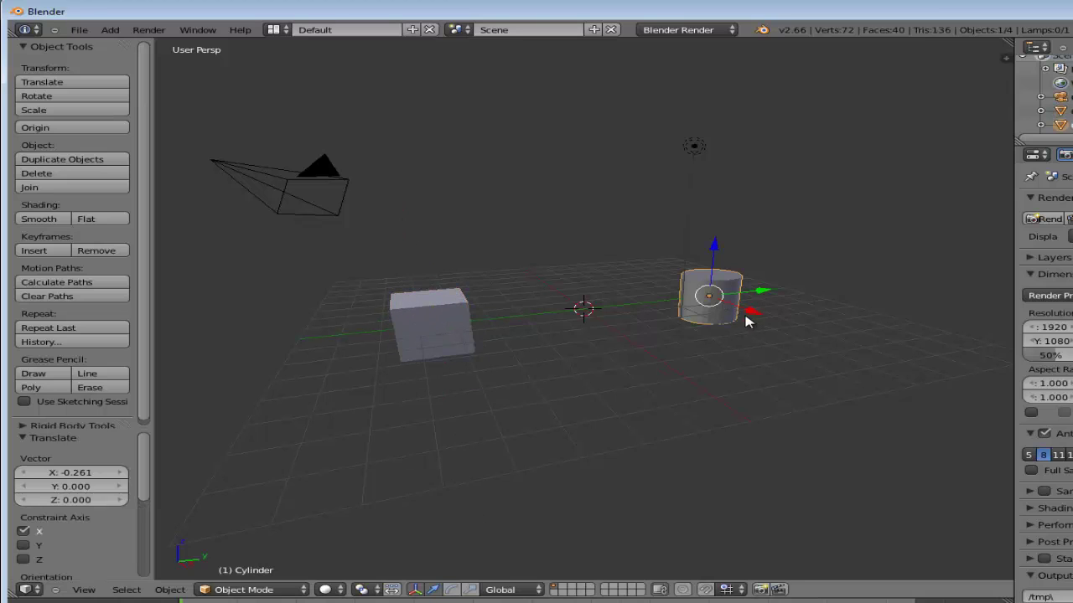
{"action": "key", "text": "g"}
{"action": "key", "text": "x"}
{"action": "left_click", "coordinate": [754, 314]}
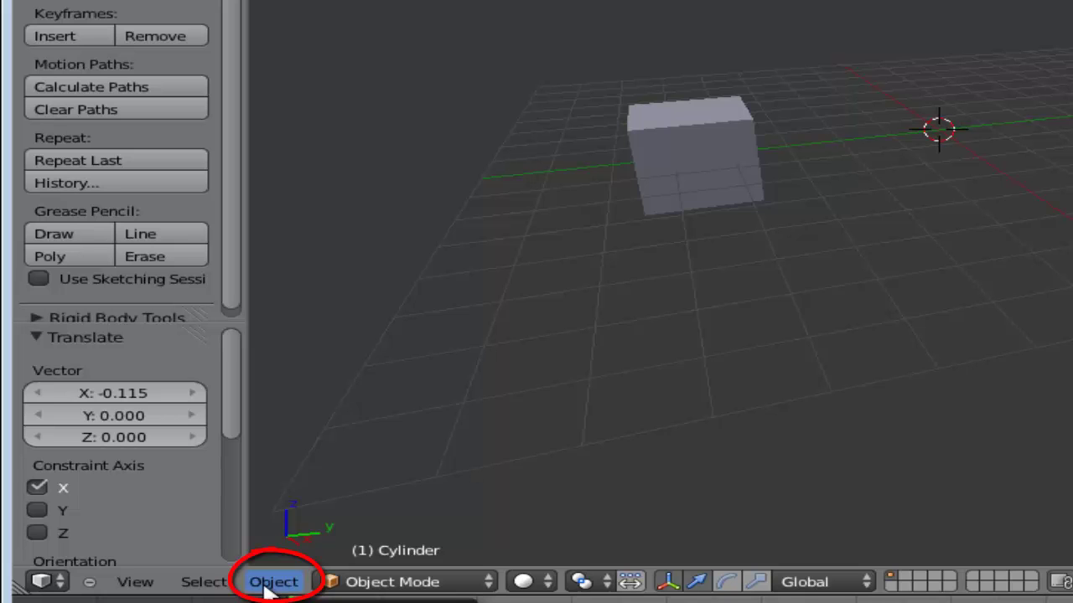
Join the cube and cylinder into one object with the cylinder as the active object, and clear the selection.
{"action": "left_click", "coordinate": [270, 584]}
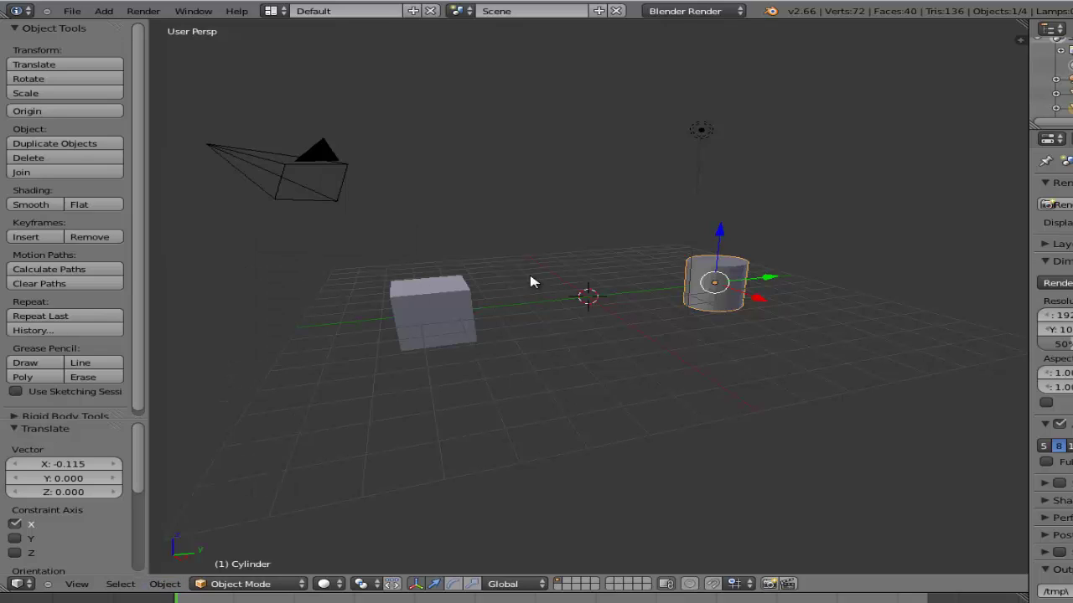
{"action": "right_click", "coordinate": [427, 309]}
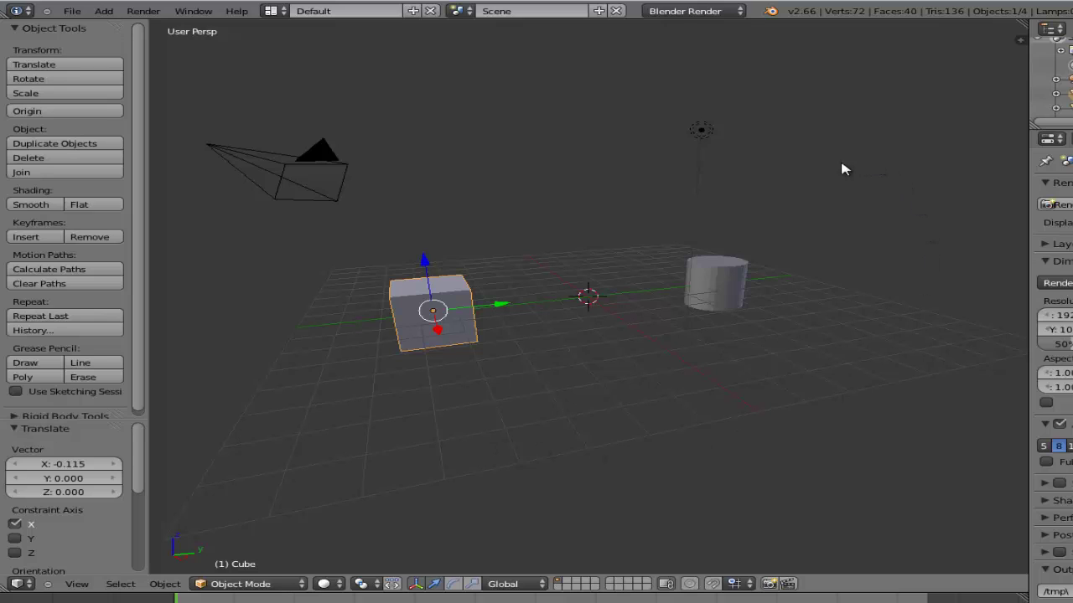
{"action": "right_click", "coordinate": [724, 288], "text": "shift"}
{"action": "mouse_move", "coordinate": [498, 203]}
{"action": "left_mouse_down"}
{"action": "mouse_move", "coordinate": [352, 254]}
{"action": "mouse_move", "coordinate": [809, 266]}
{"action": "mouse_move", "coordinate": [628, 212]}
{"action": "left_mouse_up"}
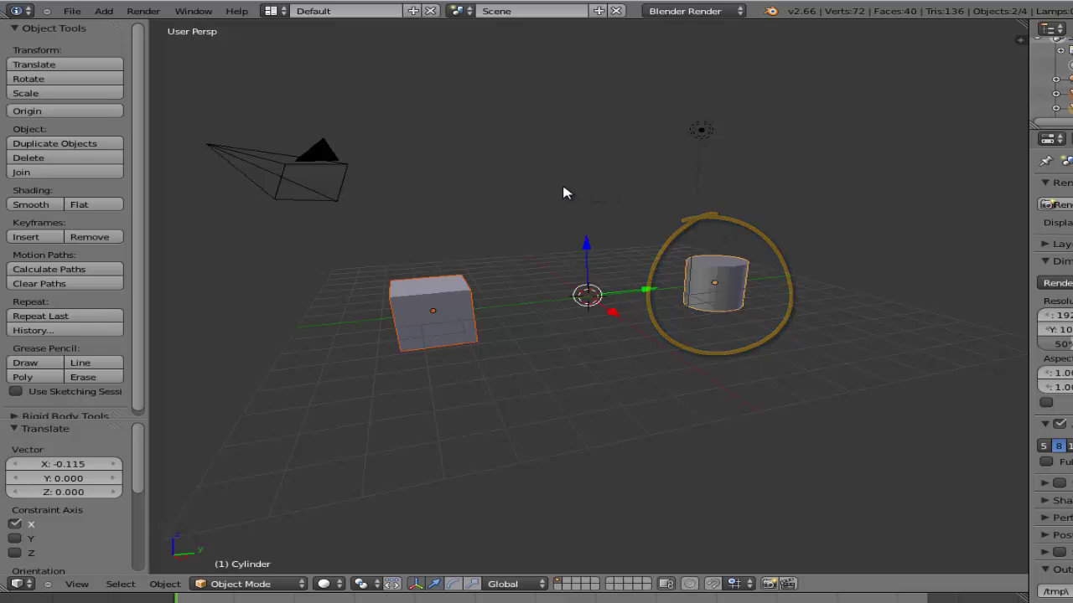
{"action": "left_click", "coordinate": [162, 585]}
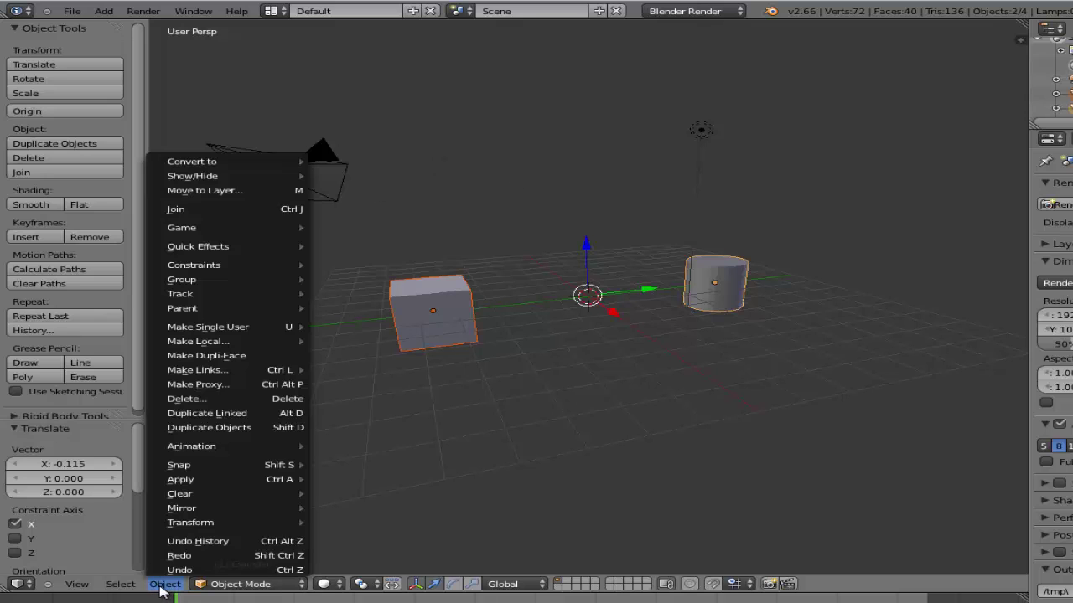
{"action": "left_click", "coordinate": [192, 215]}
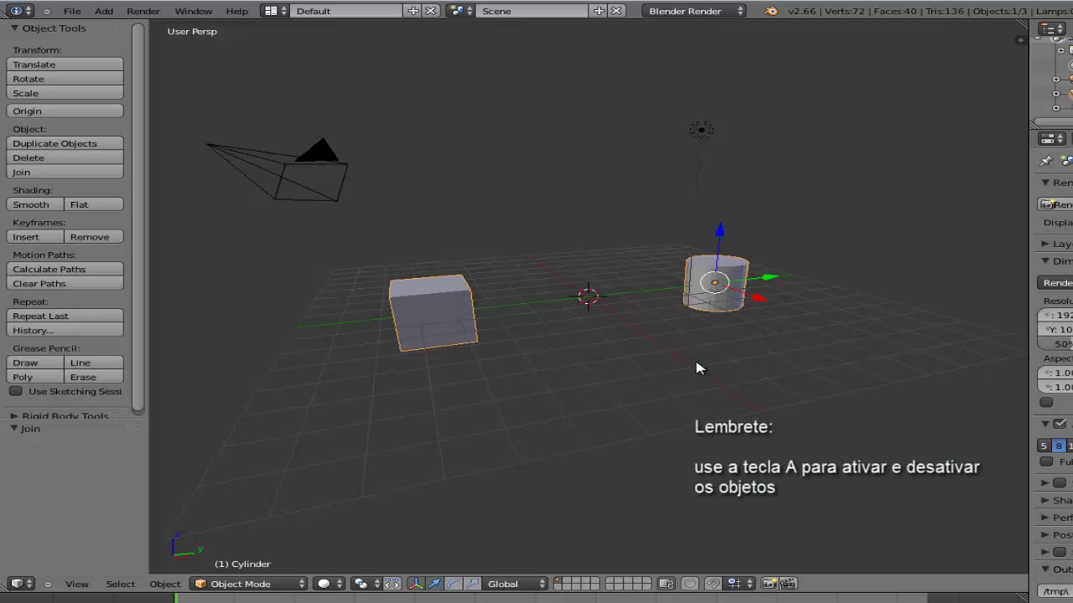
{"action": "key", "text": "a"}
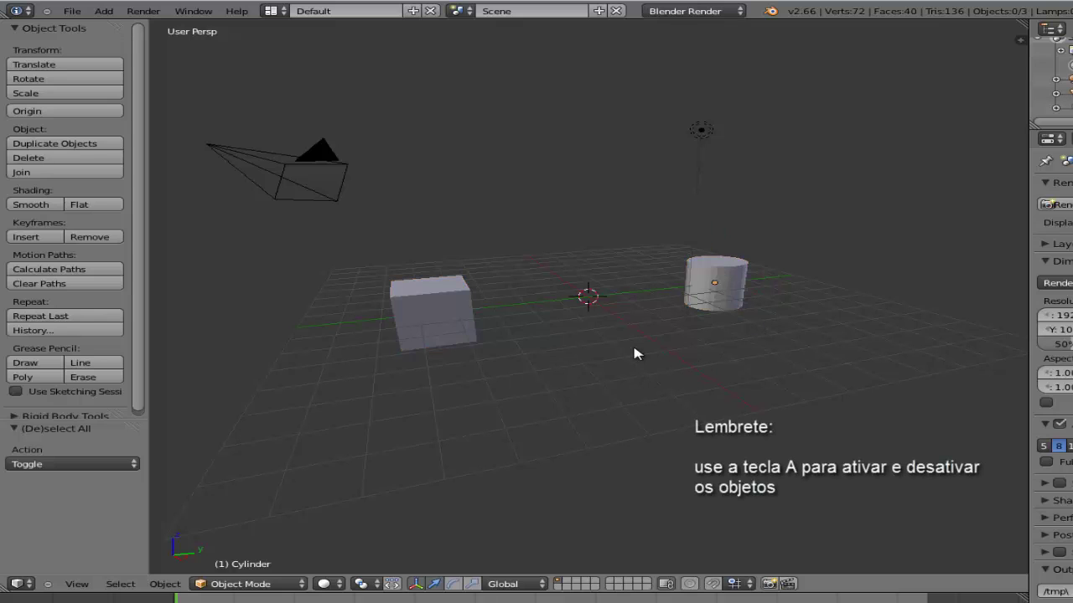
Toggle the selection of everything on and off, leaving the joined cube-and-cylinder object selected.
{"action": "key", "text": "a"}
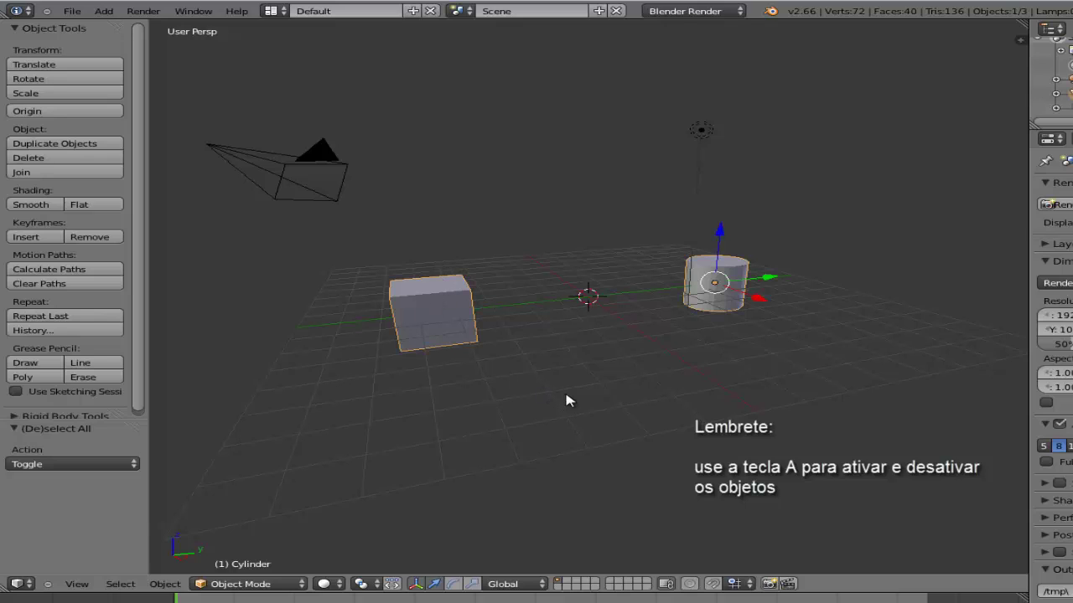
{"action": "key", "text": "a"}
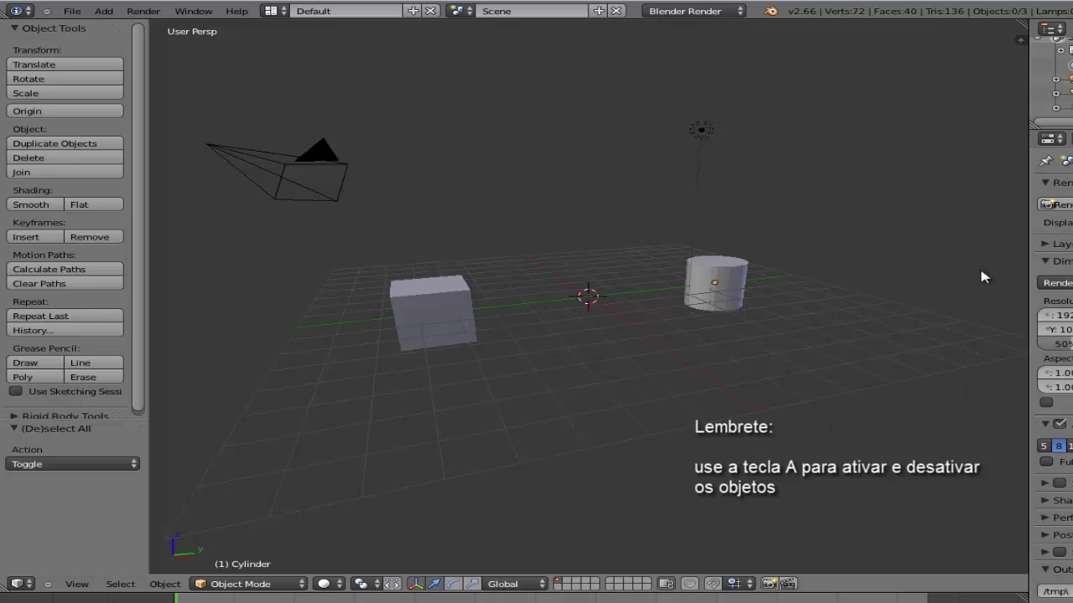
{"action": "key", "text": "a"}
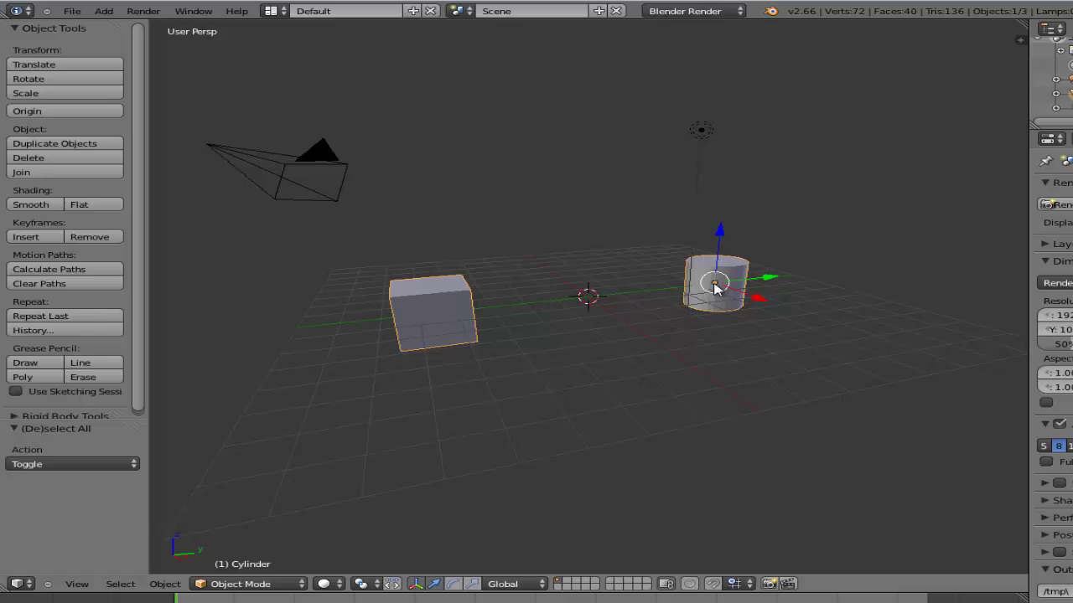
Try the Median Point and Active Element pivot points, and set the pivot to Bounding Box Center.
{"action": "left_click", "coordinate": [385, 584]}
{"action": "left_click", "coordinate": [376, 585]}
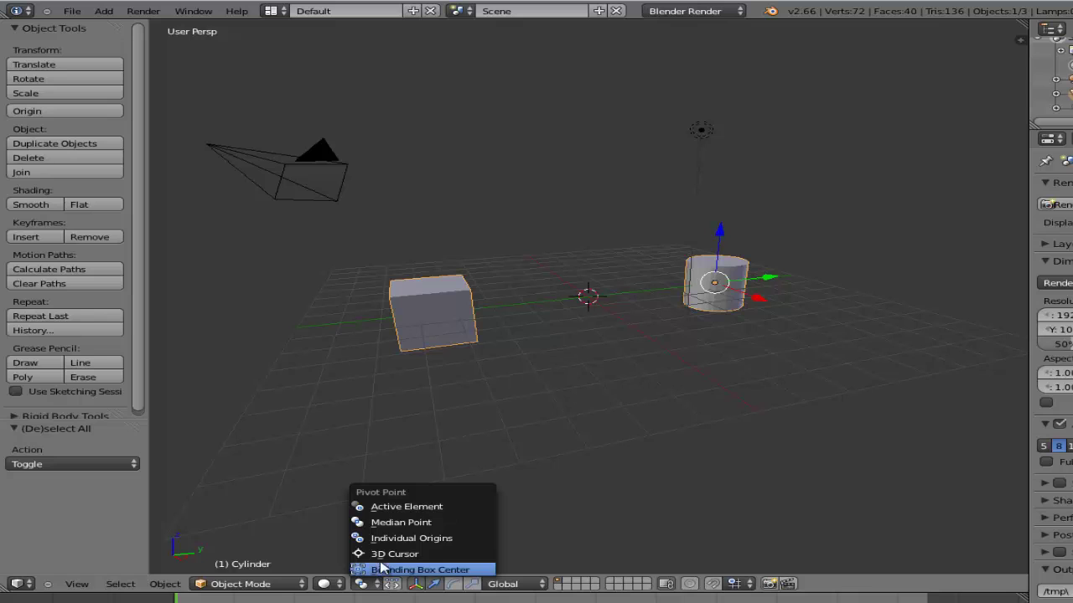
{"action": "left_click", "coordinate": [398, 523]}
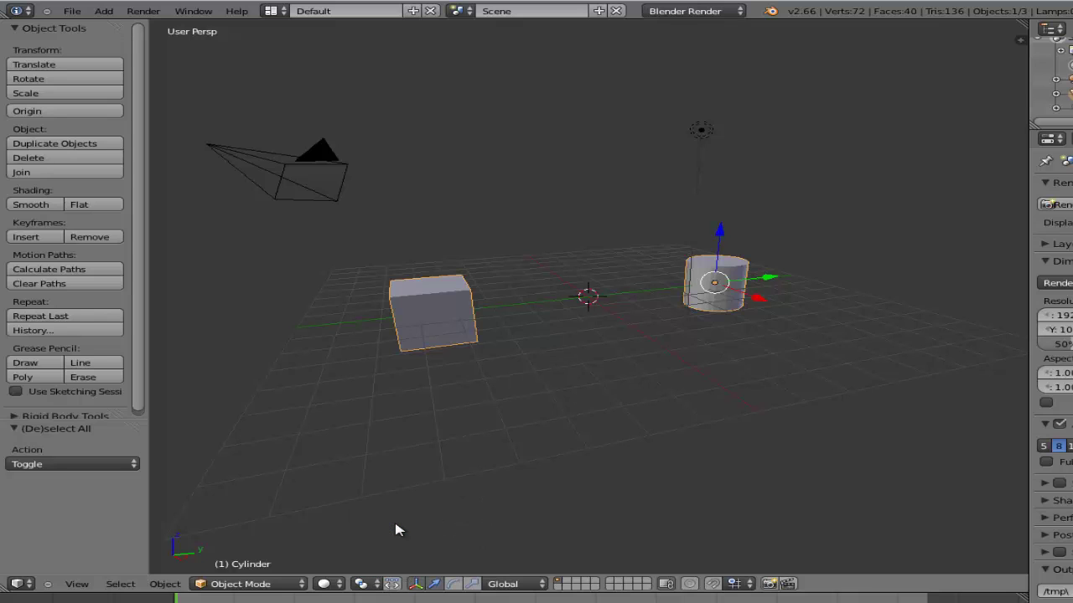
{"action": "left_click", "coordinate": [367, 584]}
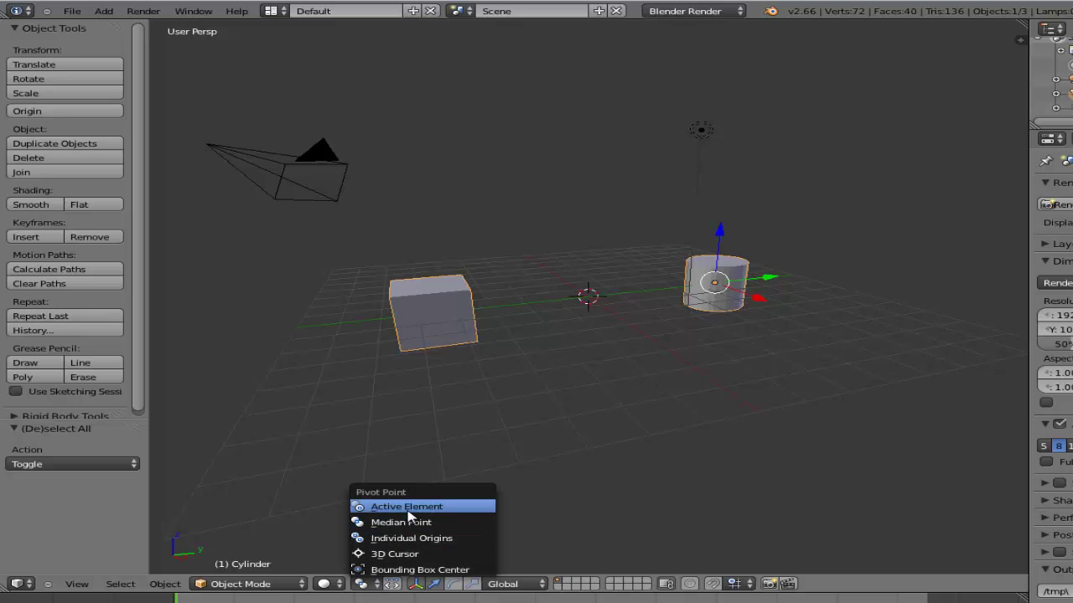
{"action": "left_click", "coordinate": [407, 507]}
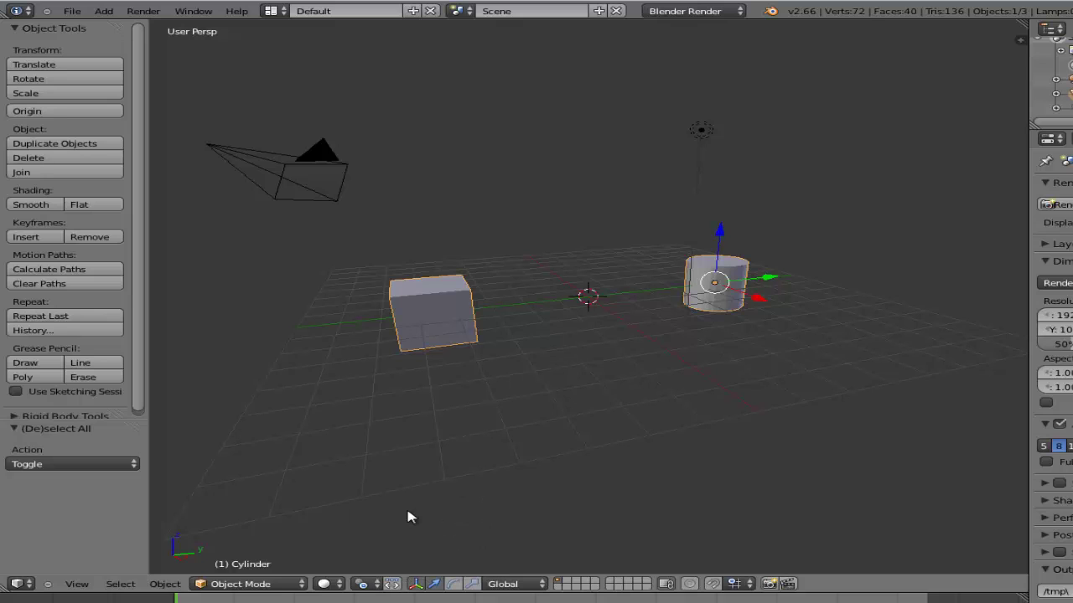
{"action": "left_click", "coordinate": [378, 582]}
{"action": "left_click", "coordinate": [392, 570]}
Try rotating, scaling and moving the joined object as one piece, cancelling each transform.
{"action": "key", "text": "r"}
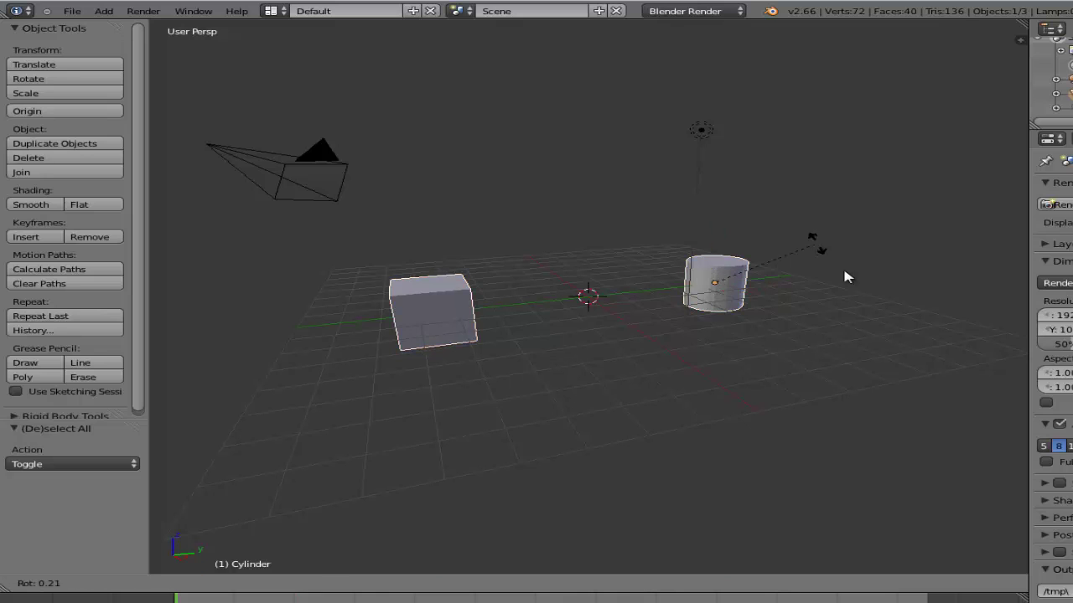
{"action": "right_click", "coordinate": [825, 246]}
{"action": "key", "text": "s"}
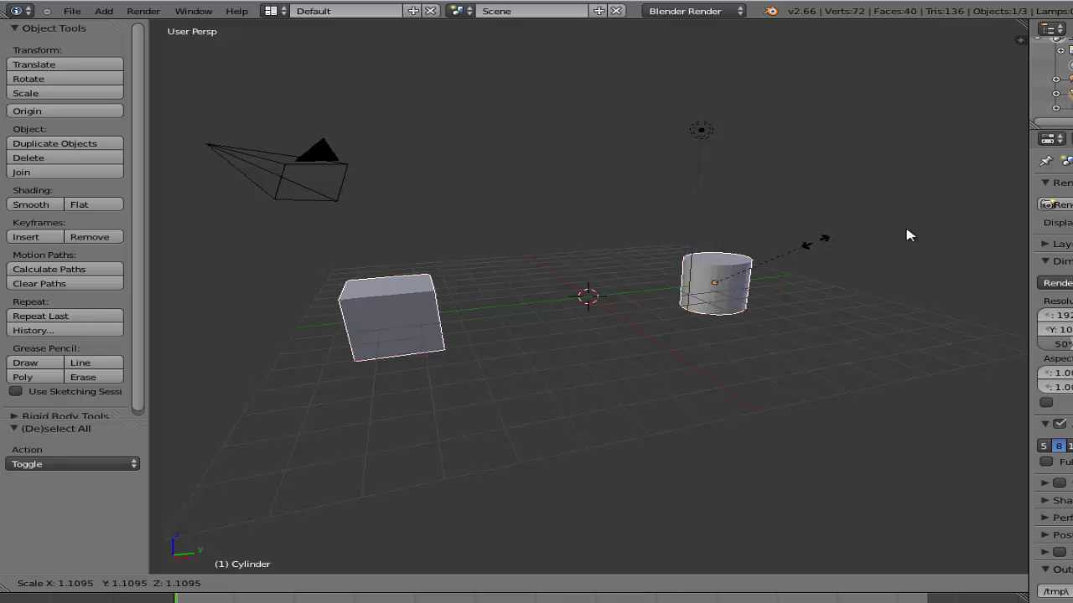
{"action": "right_click", "coordinate": [794, 255]}
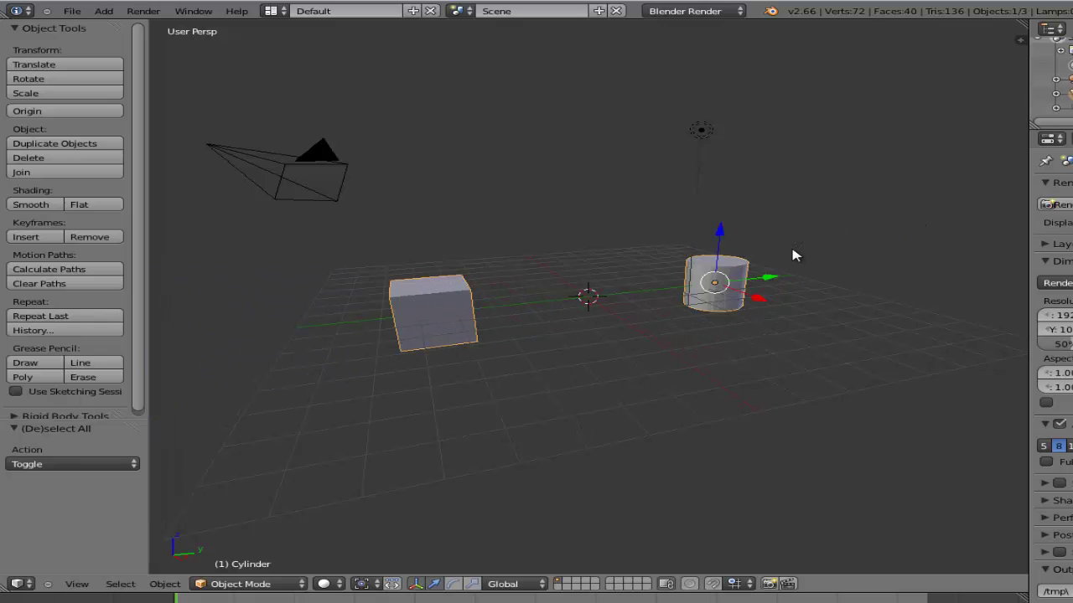
{"action": "key", "text": "g"}
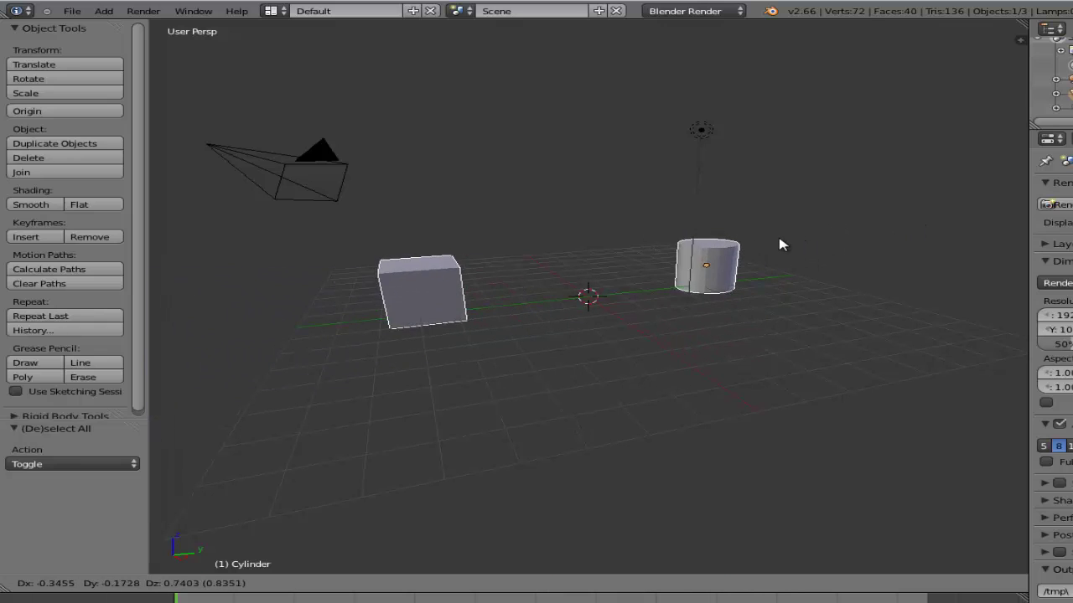
{"action": "right_click", "coordinate": [780, 241]}
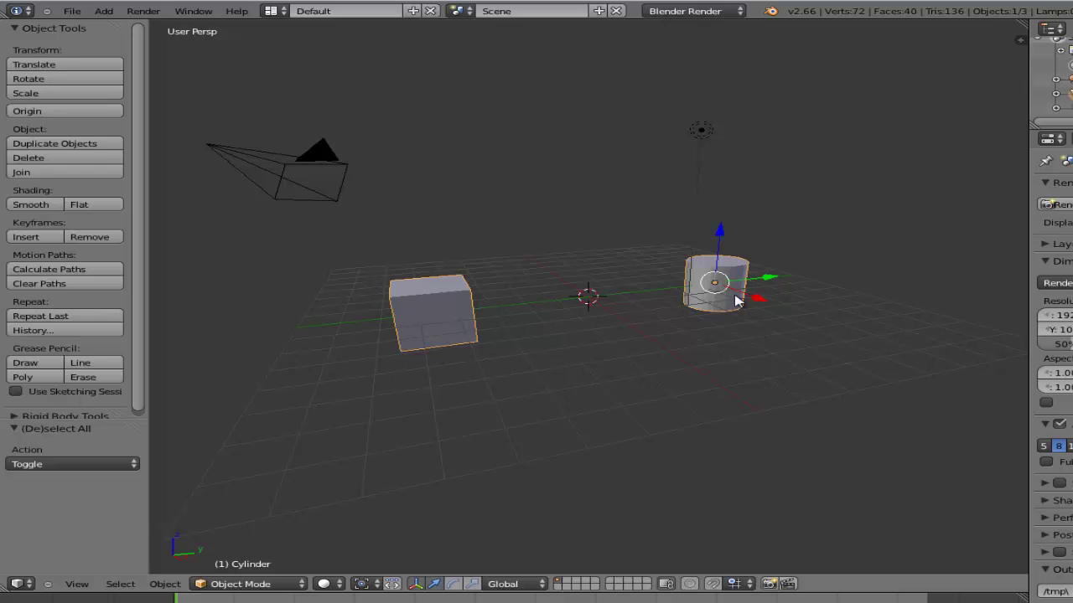
Set the joined object's origin to a 3D cursor placed on the cube, and try rotating around it.
{"action": "key", "text": "a"}
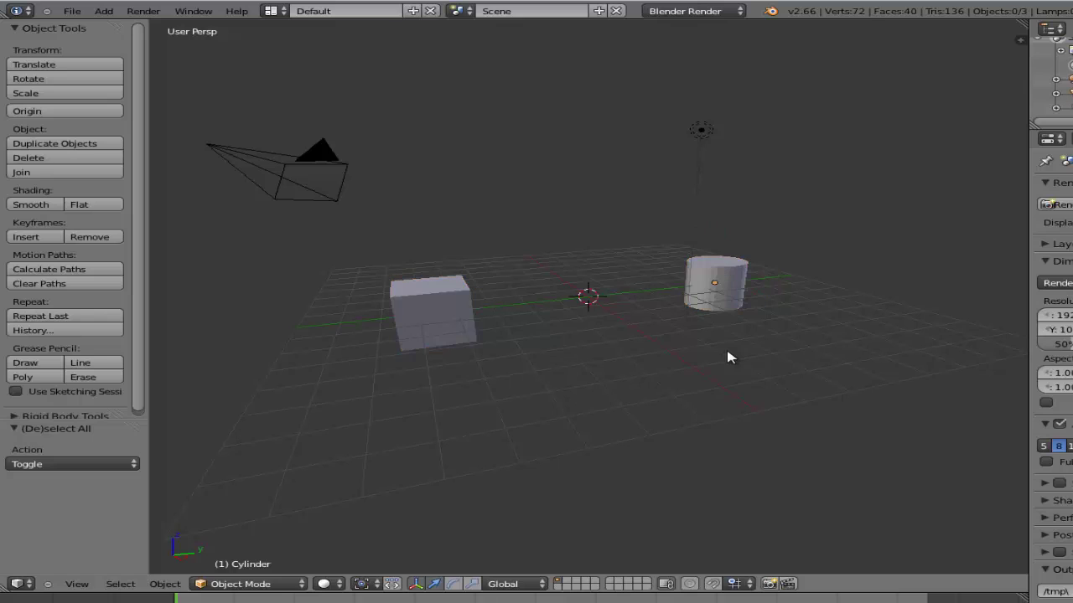
{"action": "key", "text": "a"}
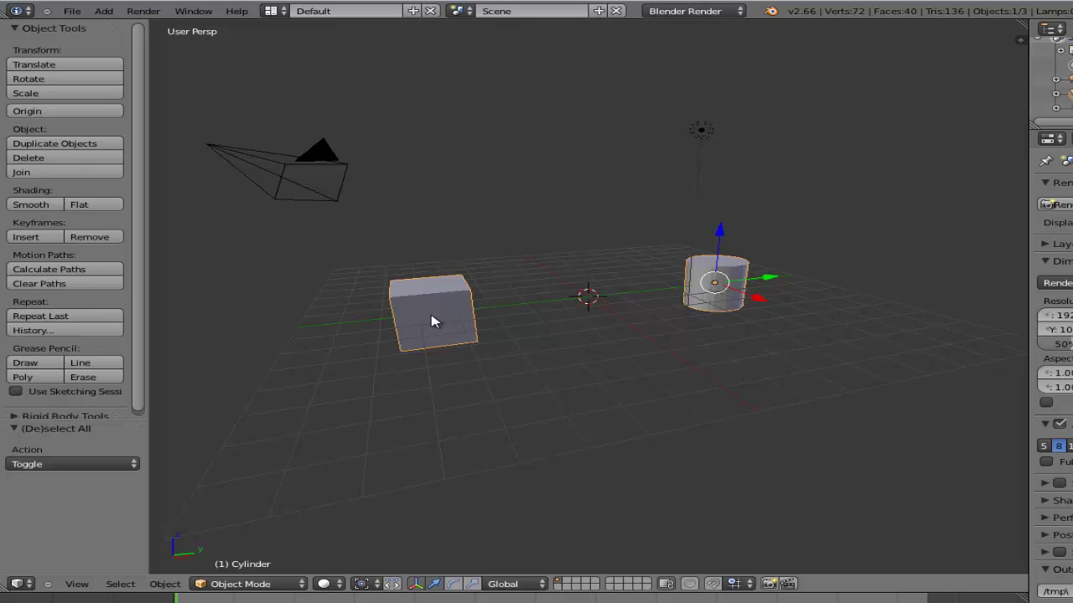
{"action": "left_click", "coordinate": [430, 316]}
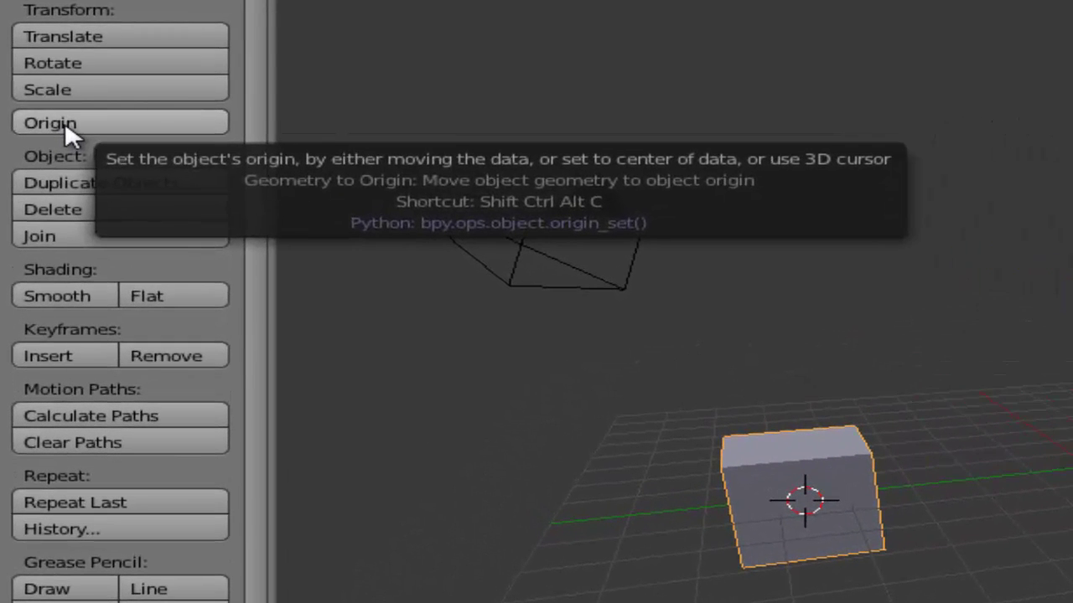
{"action": "left_click", "coordinate": [57, 109]}
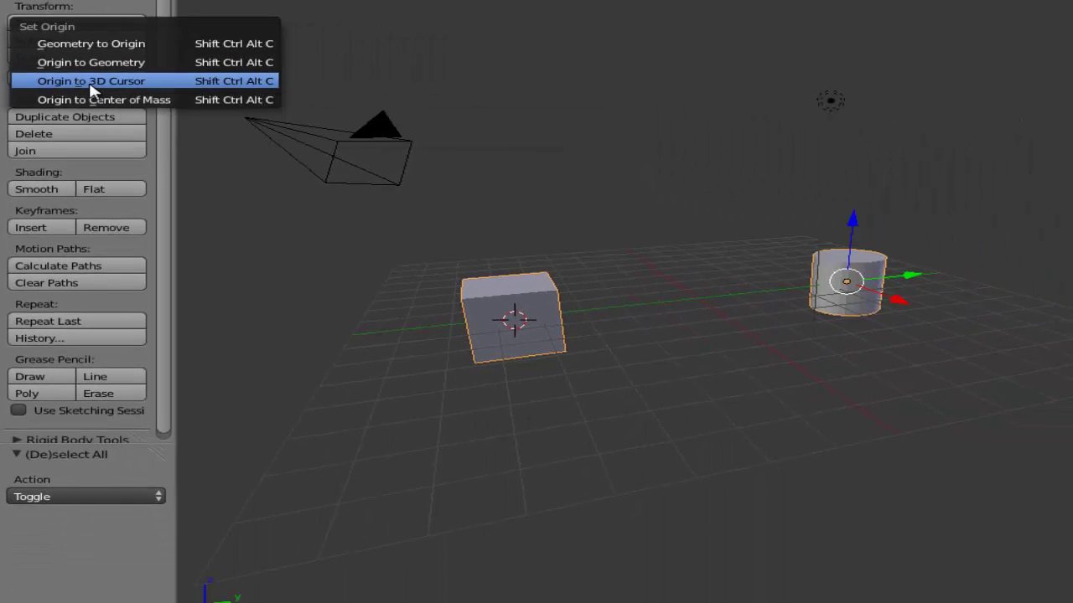
{"action": "left_click", "coordinate": [91, 83]}
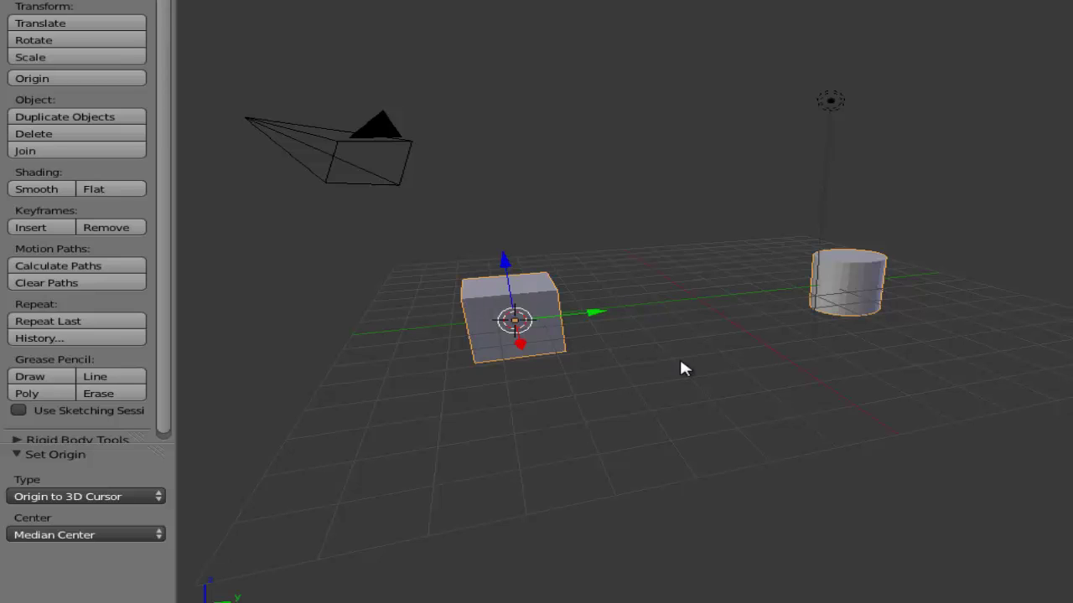
{"action": "key", "text": "r"}
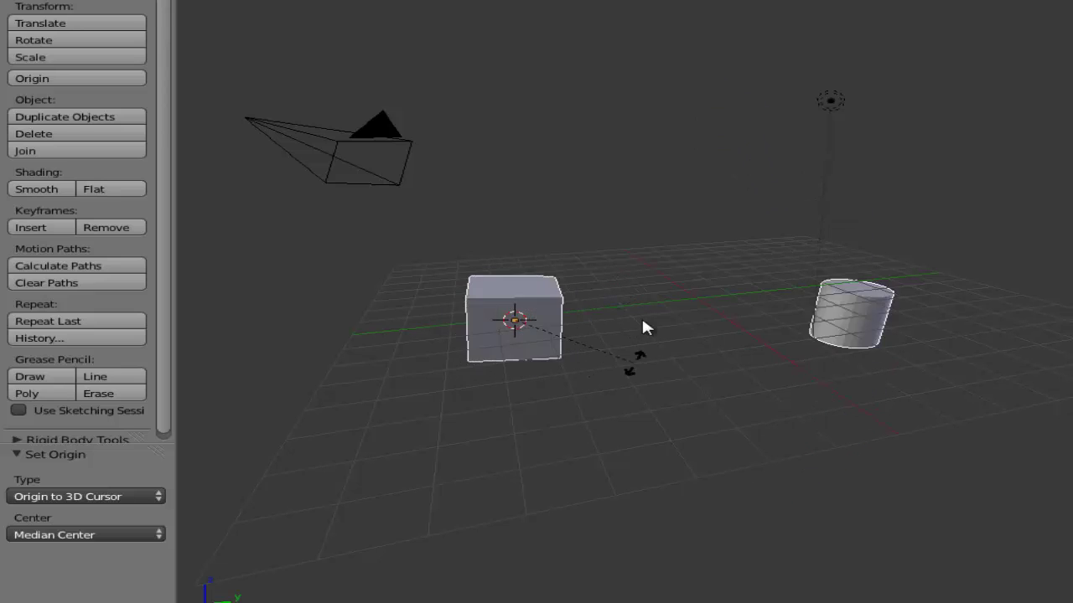
{"action": "left_click", "coordinate": [659, 350]}
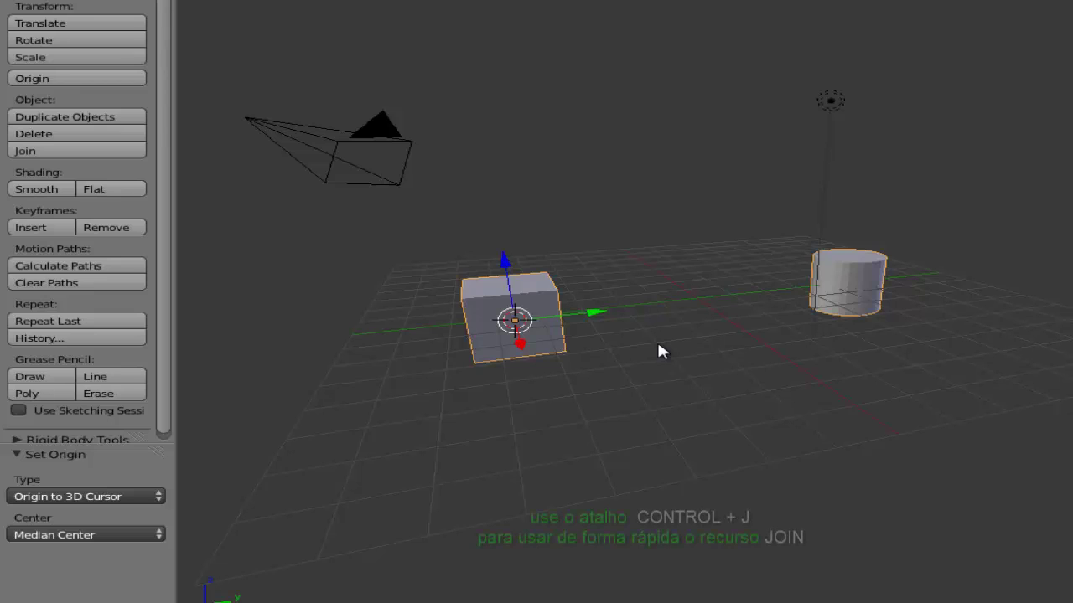
Join the cube and cylinder again, and toggle the resulting object's selection off and on.
{"action": "key", "text": "ctrl+j"}
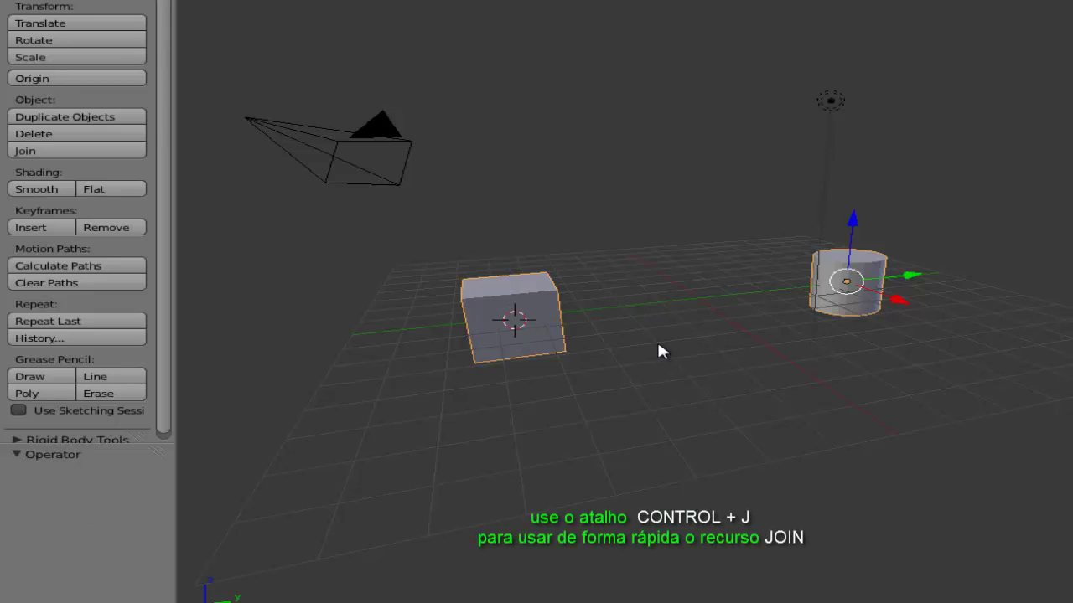
{"action": "key", "text": "a"}
{"action": "key", "text": "a"}
{"action": "key", "text": "a"}
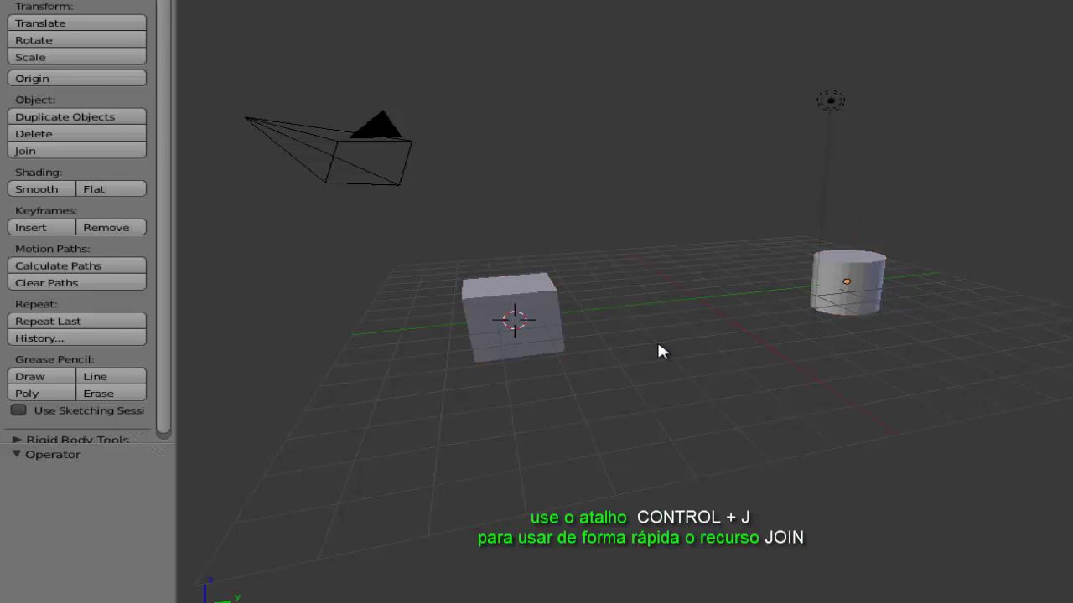
{"action": "key", "text": "a"}
{"action": "key", "text": "a"}
{"action": "key", "text": "a"}
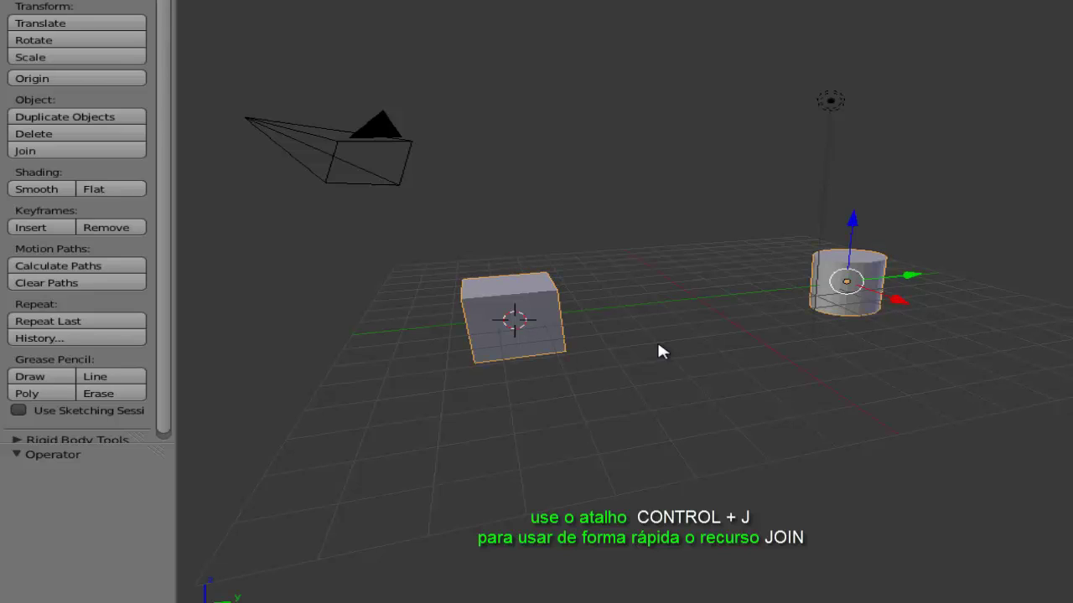
Undo the join, and select the cube and cylinder individually, ending with only the cylinder selected.
{"action": "key", "text": "ctrl+z"}
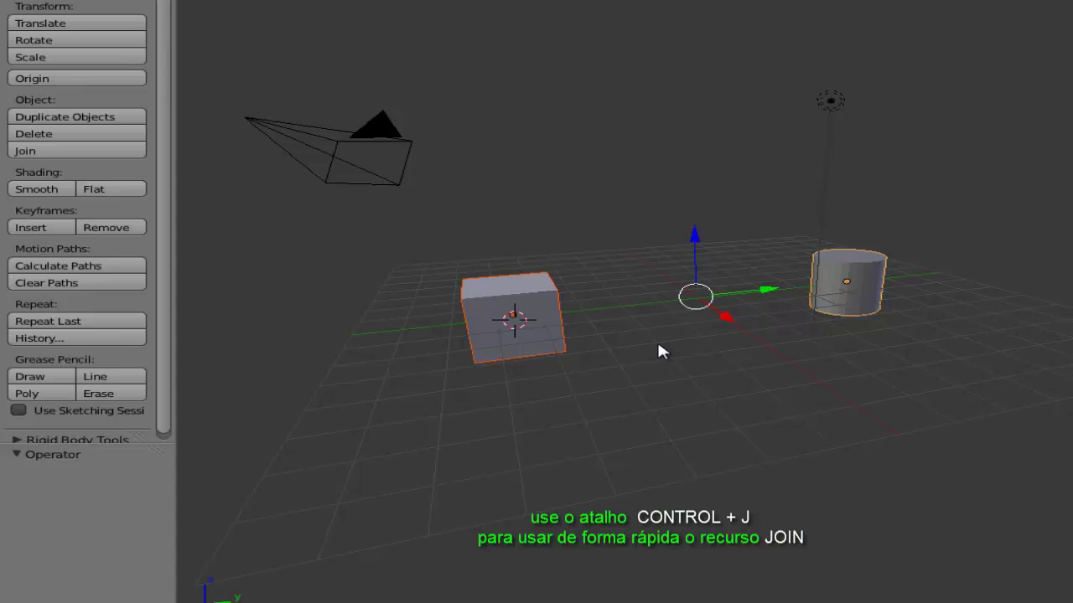
{"action": "key", "text": "ctrl+z"}
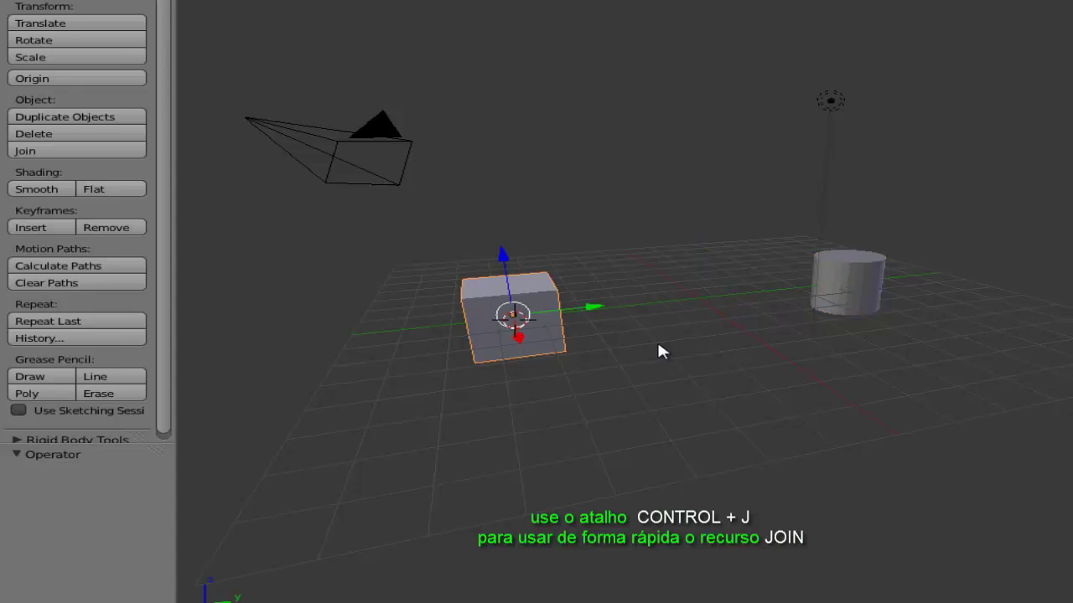
{"action": "right_click", "coordinate": [855, 289]}
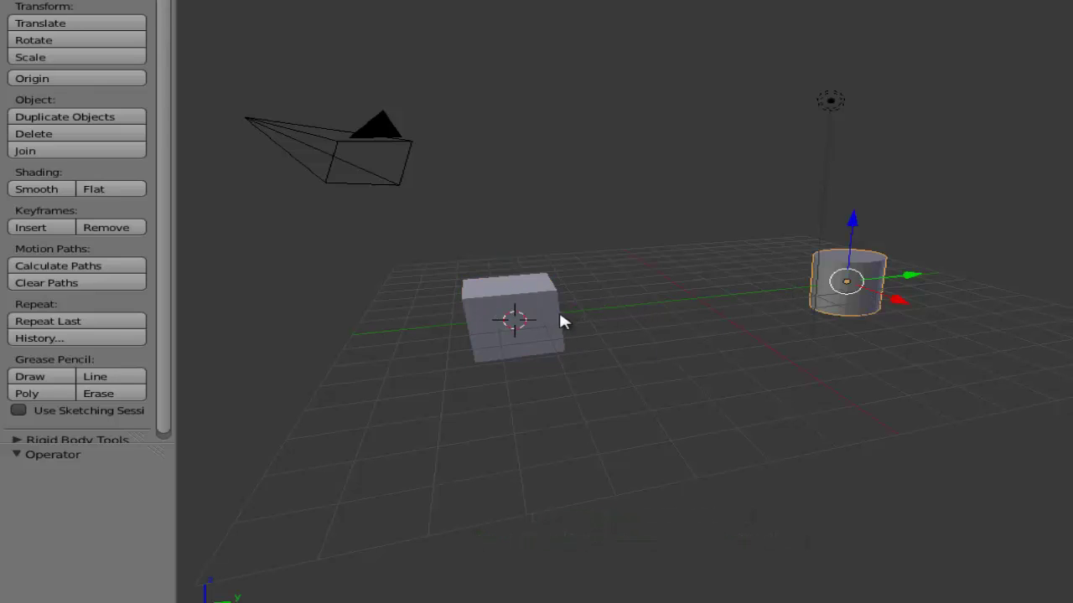
{"action": "right_click", "coordinate": [557, 319]}
{"action": "right_click", "coordinate": [887, 285]}
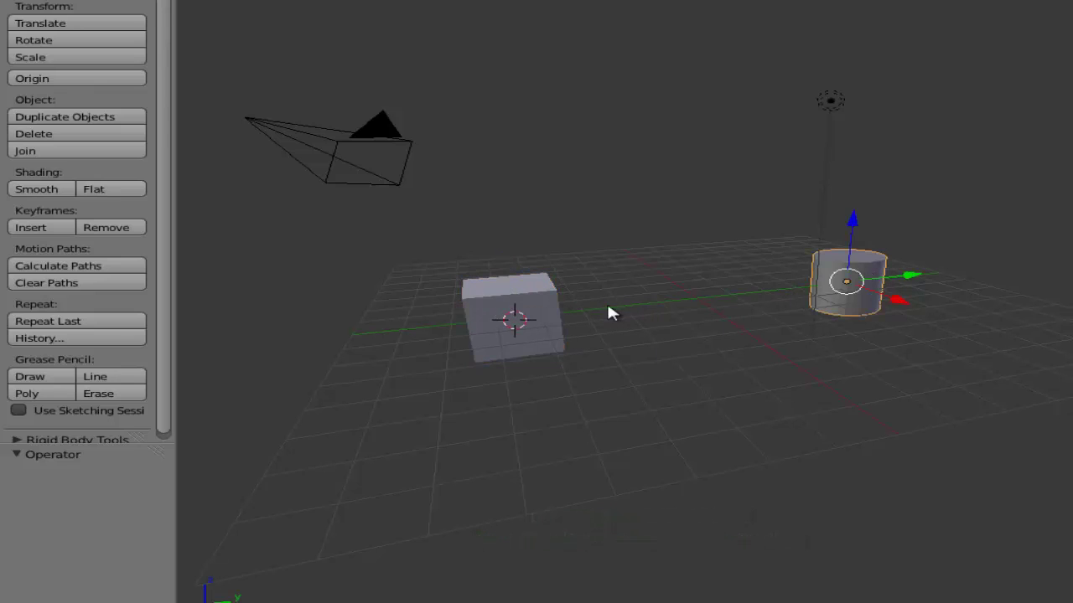
{"action": "right_click", "coordinate": [496, 307]}
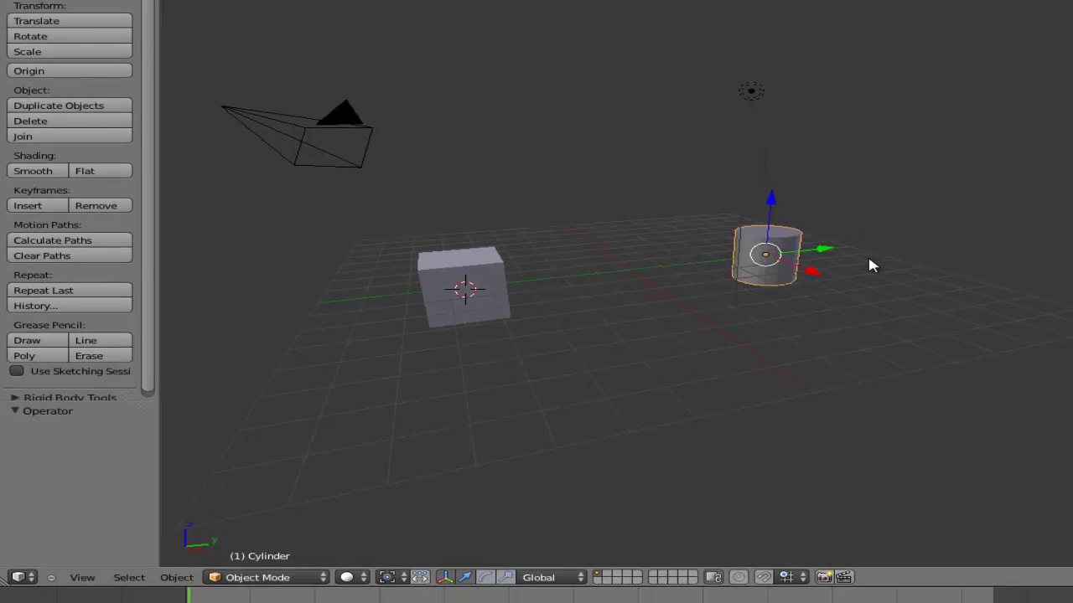
Try to box-select the separate cube while the cylinder is in Edit Mode, and return to Object Mode.
{"action": "left_click", "coordinate": [324, 578]}
{"action": "left_click", "coordinate": [309, 545]}
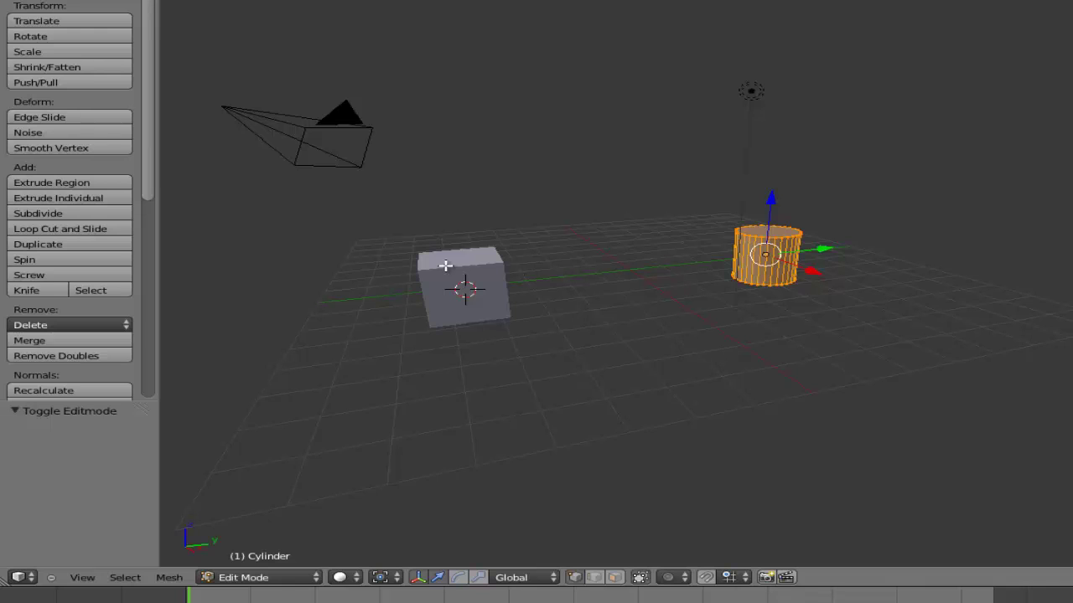
{"action": "key", "text": "b"}
{"action": "left_click_drag", "start_coordinate": [392, 227], "coordinate": [552, 374]}
{"action": "left_click", "coordinate": [317, 578]}
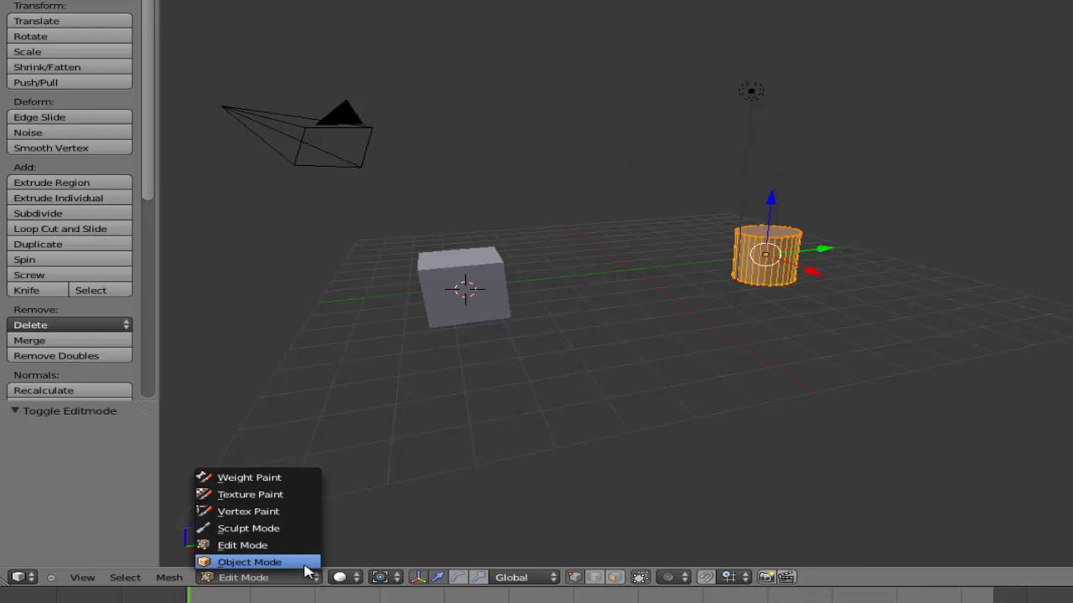
{"action": "left_click", "coordinate": [303, 562]}
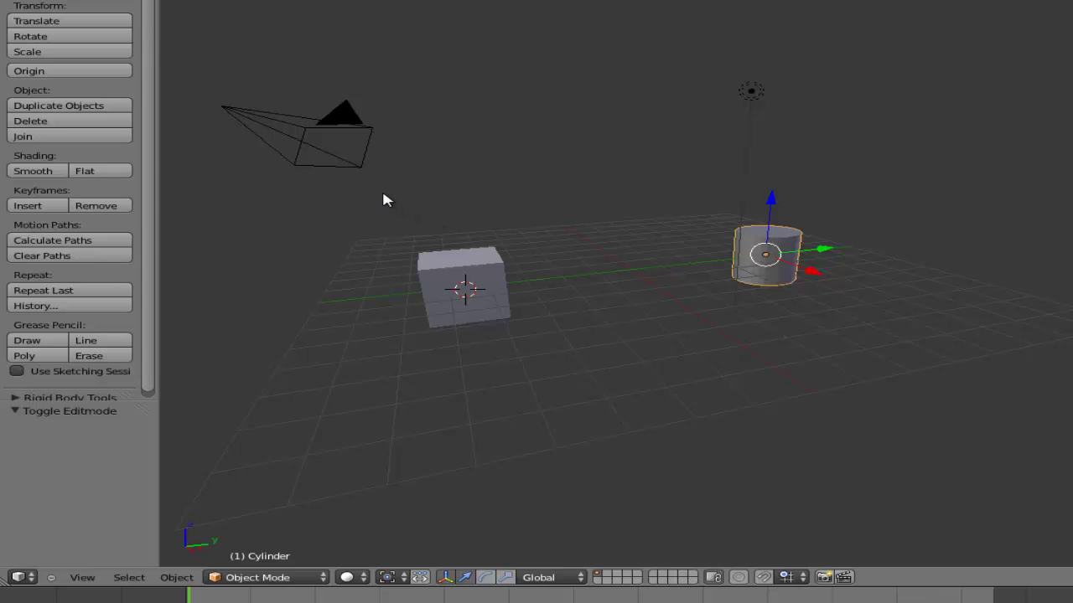
Select the cube and cylinder together, excluding the lamp and making the cylinder active, and enter Edit Mode.
{"action": "key", "text": "b"}
{"action": "left_click_drag", "start_coordinate": [383, 195], "coordinate": [797, 384]}
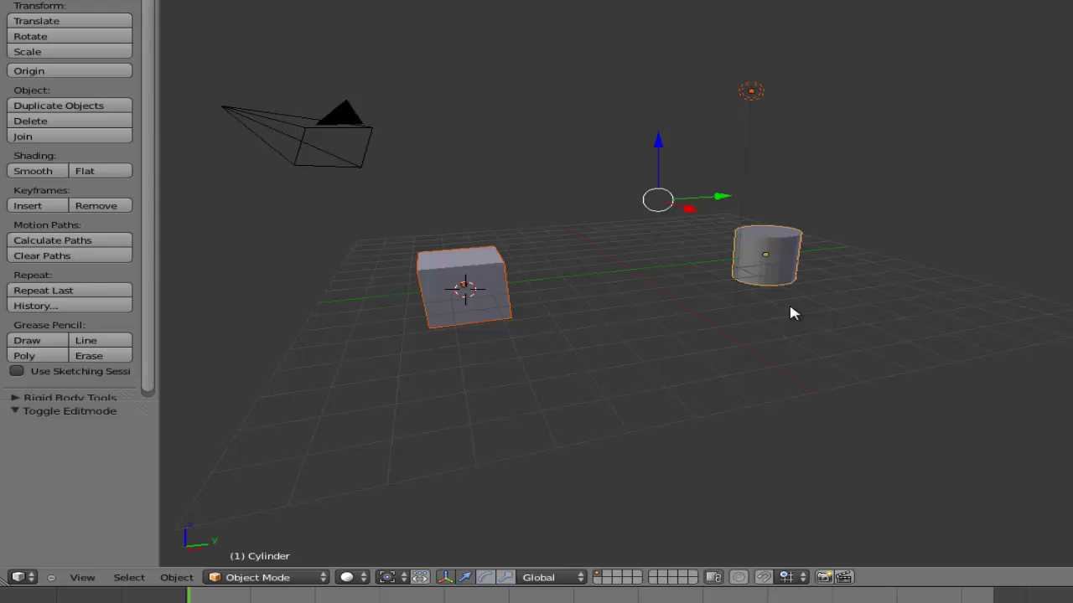
{"action": "right_click", "coordinate": [751, 95], "text": "shift"}
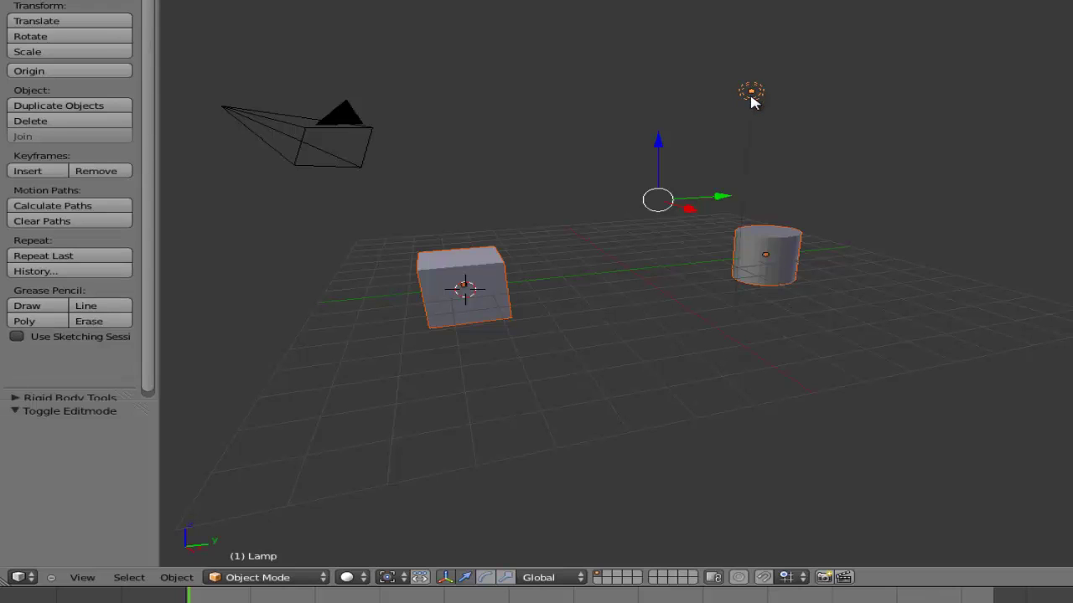
{"action": "right_click", "coordinate": [751, 99], "text": "shift"}
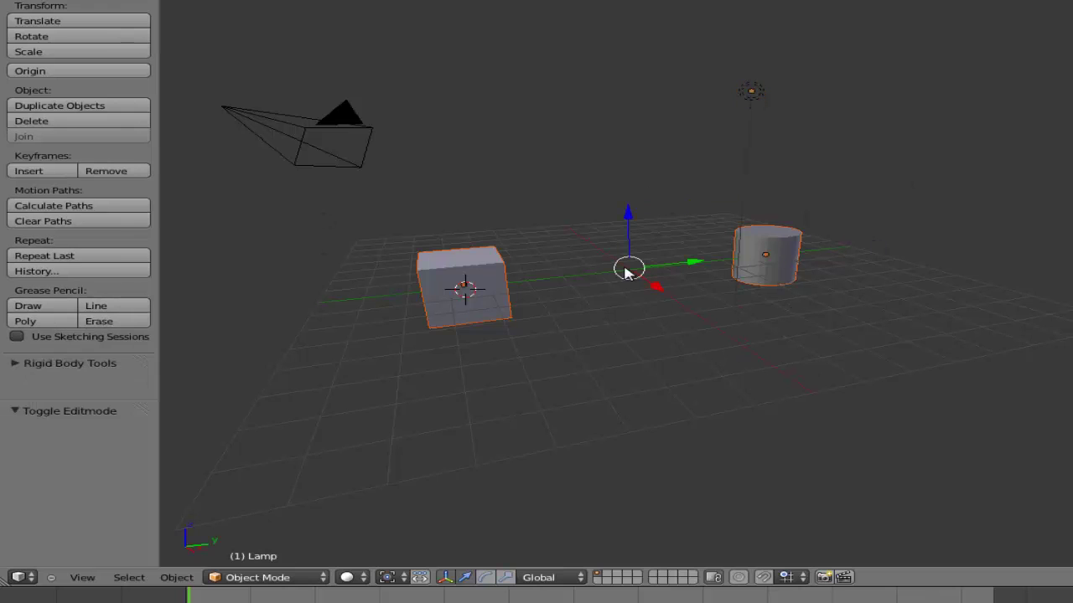
{"action": "right_click", "coordinate": [757, 280], "text": "shift"}
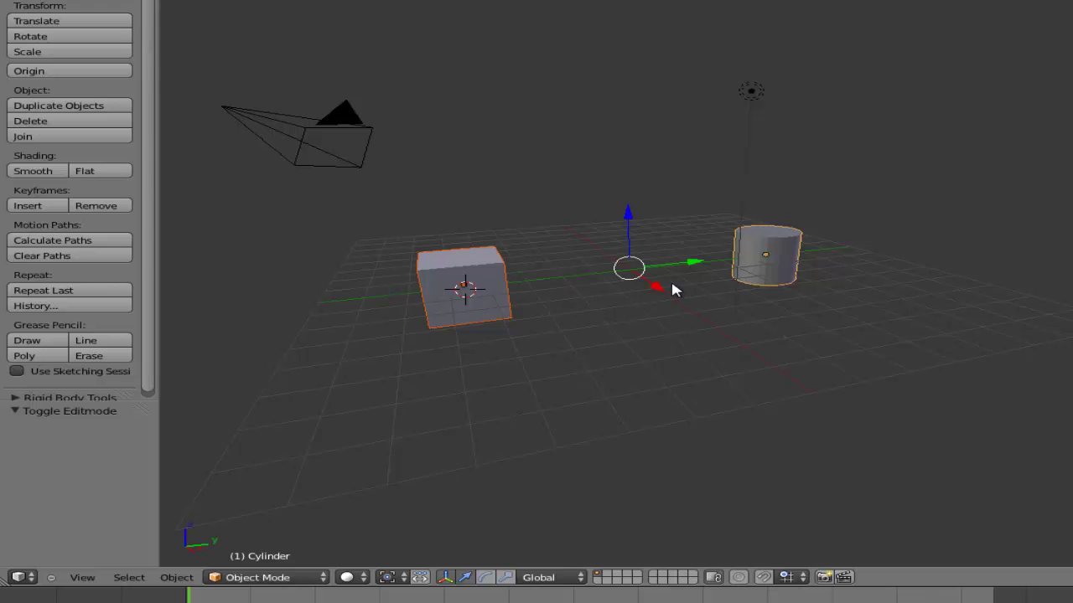
{"action": "left_click", "coordinate": [325, 578]}
{"action": "left_click", "coordinate": [311, 546]}
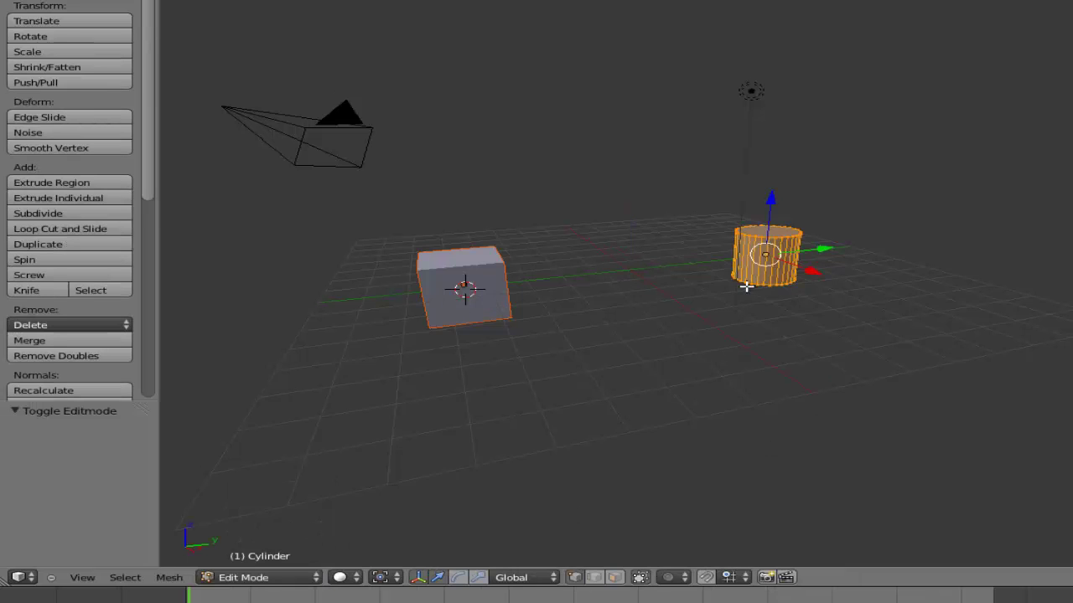
Try to box-select the cube while the cylinder is in Edit Mode, and deselect the cylinder's mesh.
{"action": "middle_click_drag", "start_coordinate": [746, 287], "coordinate": [943, 320]}
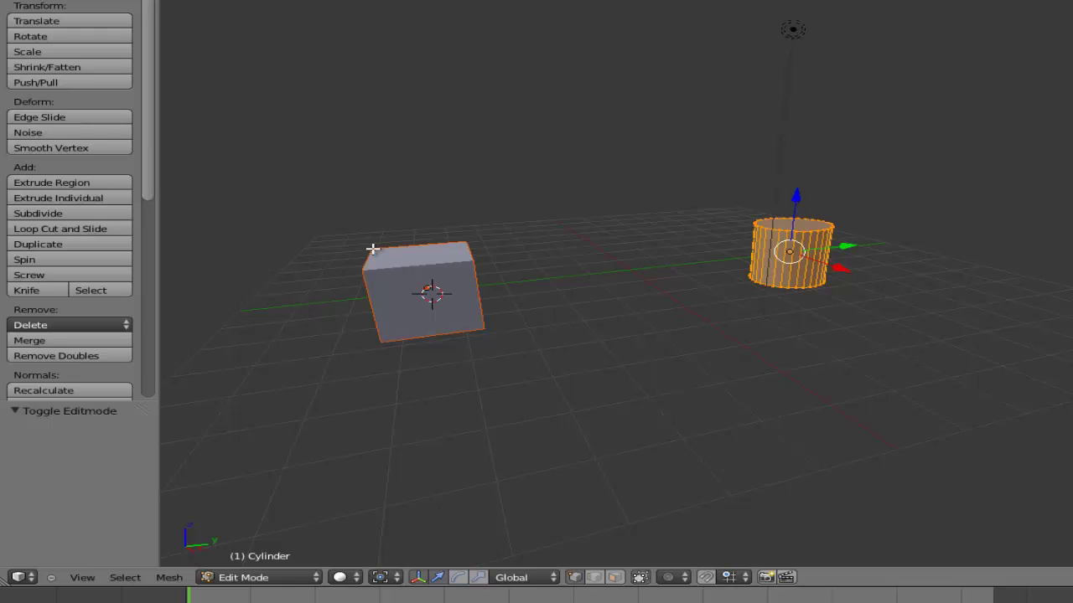
{"action": "left_click_drag", "start_coordinate": [344, 216], "coordinate": [528, 402]}
{"action": "key", "text": "a"}
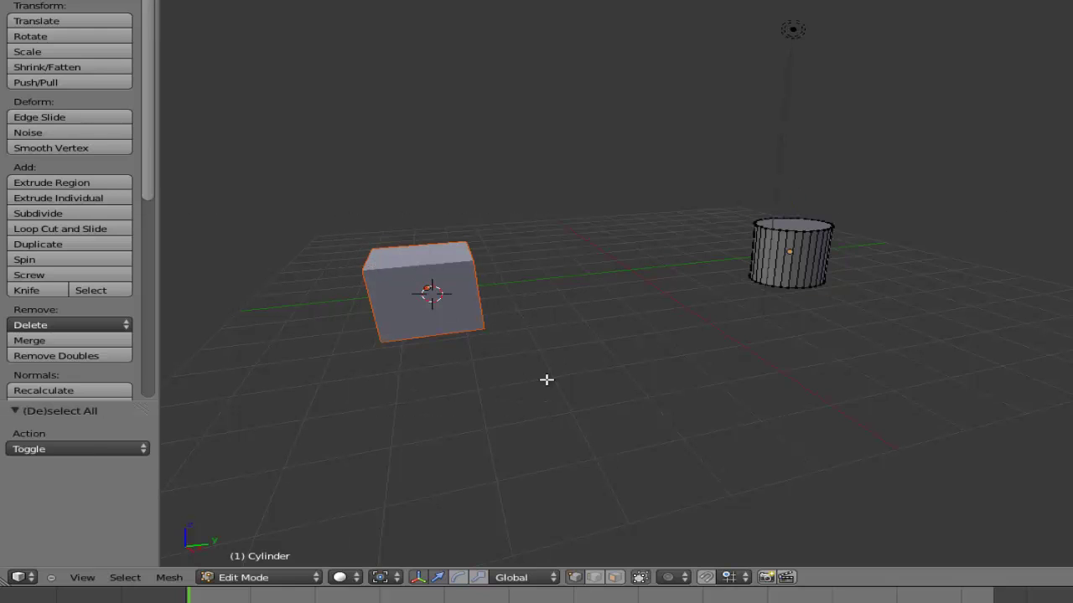
Select a single side face of the cylinder in face select mode, and return to Object Mode.
{"action": "left_click", "coordinate": [616, 577]}
{"action": "right_click", "coordinate": [772, 266]}
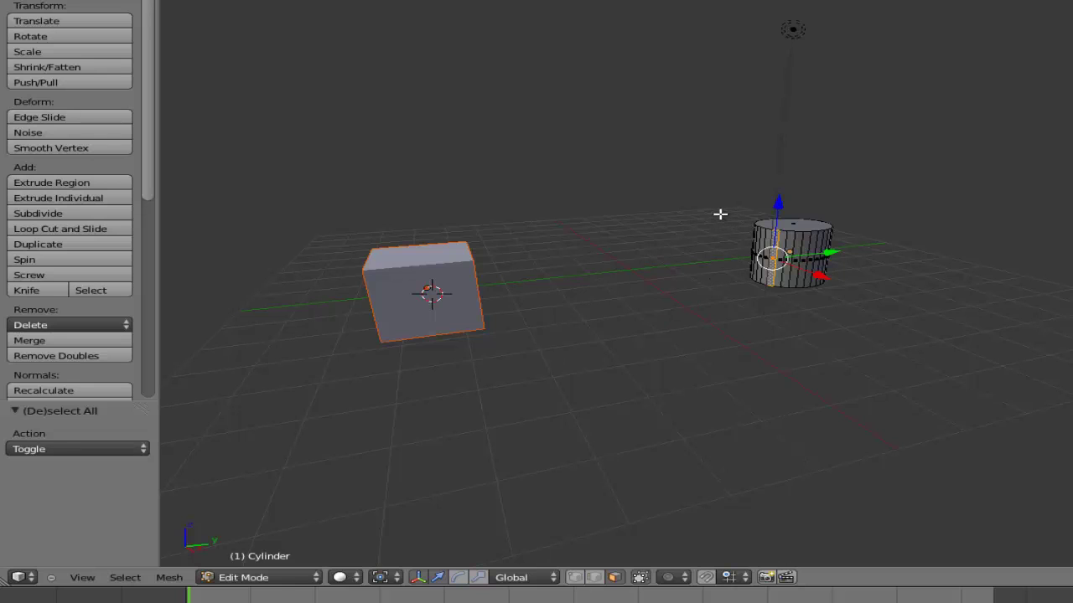
{"action": "left_click", "coordinate": [317, 582]}
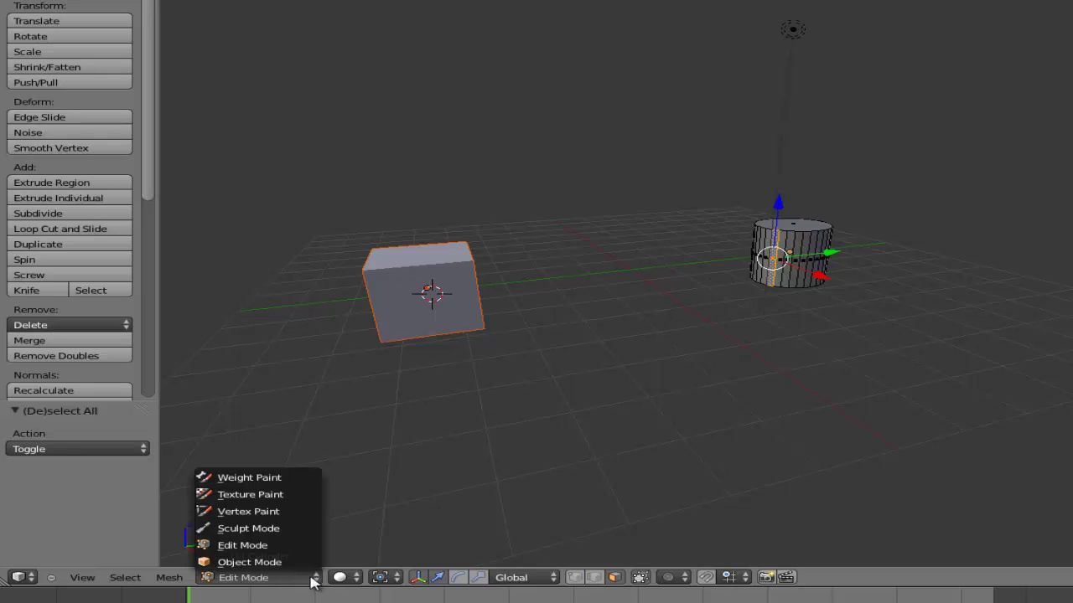
{"action": "left_click", "coordinate": [305, 567]}
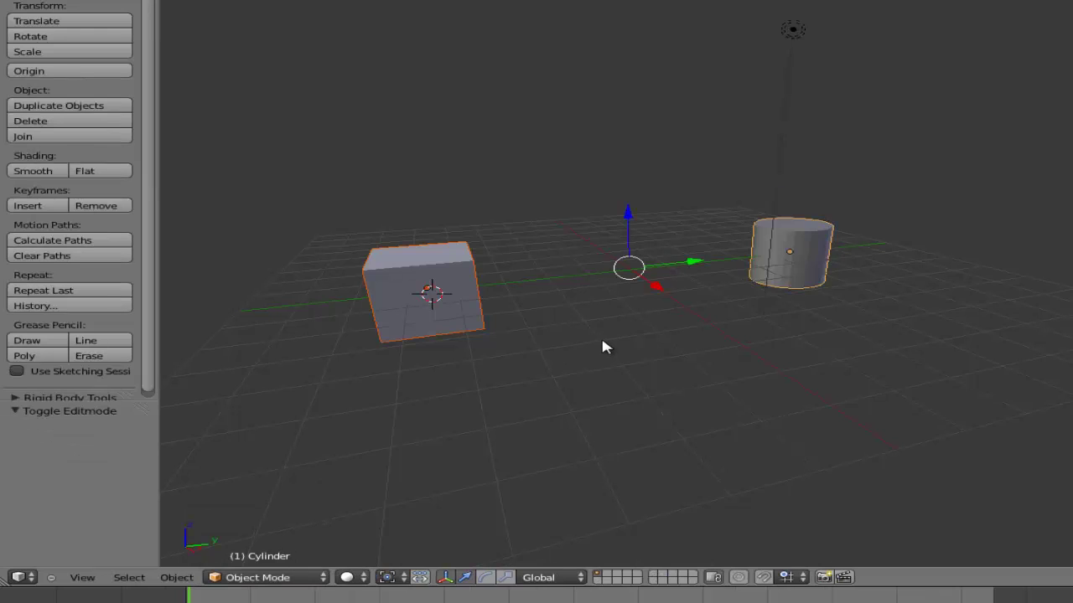
Deselect everything, select only the cylinder and delete it.
{"action": "key", "text": "a"}
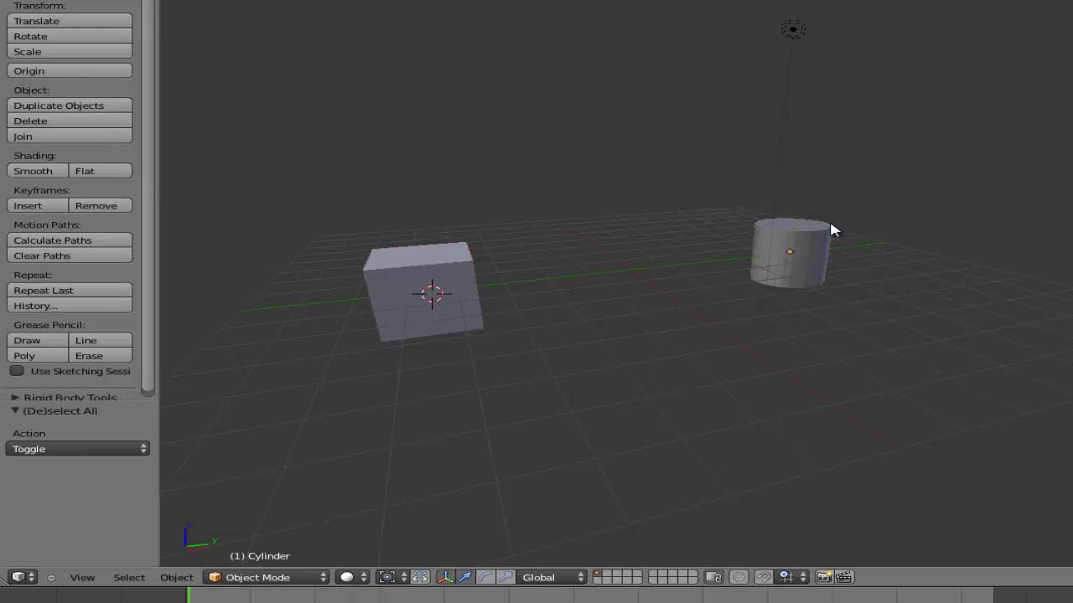
{"action": "right_click", "coordinate": [809, 240]}
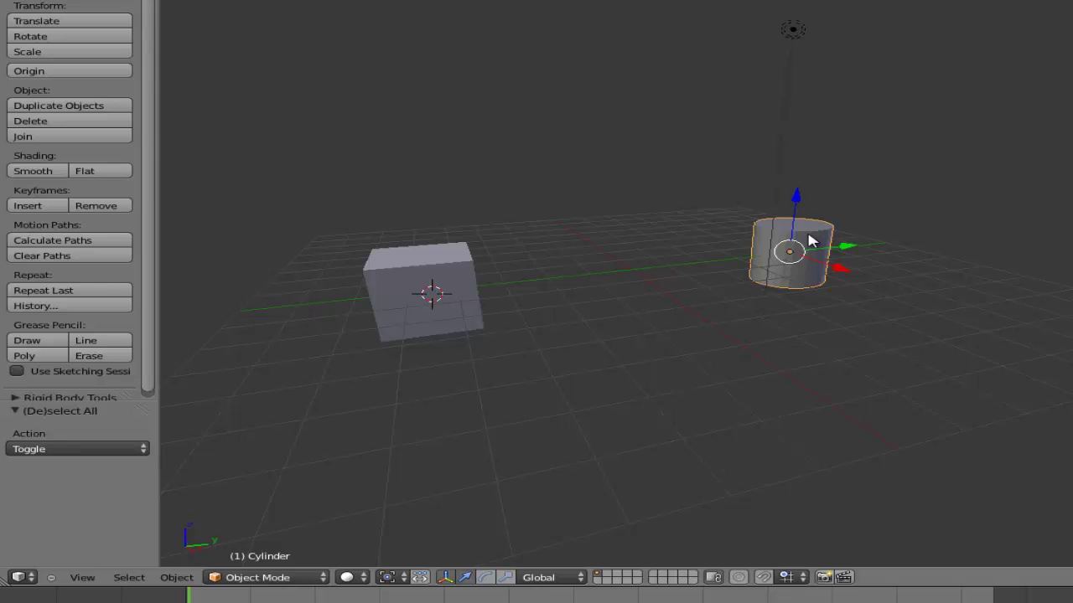
{"action": "key", "text": "x"}
{"action": "left_click", "coordinate": [809, 241]}
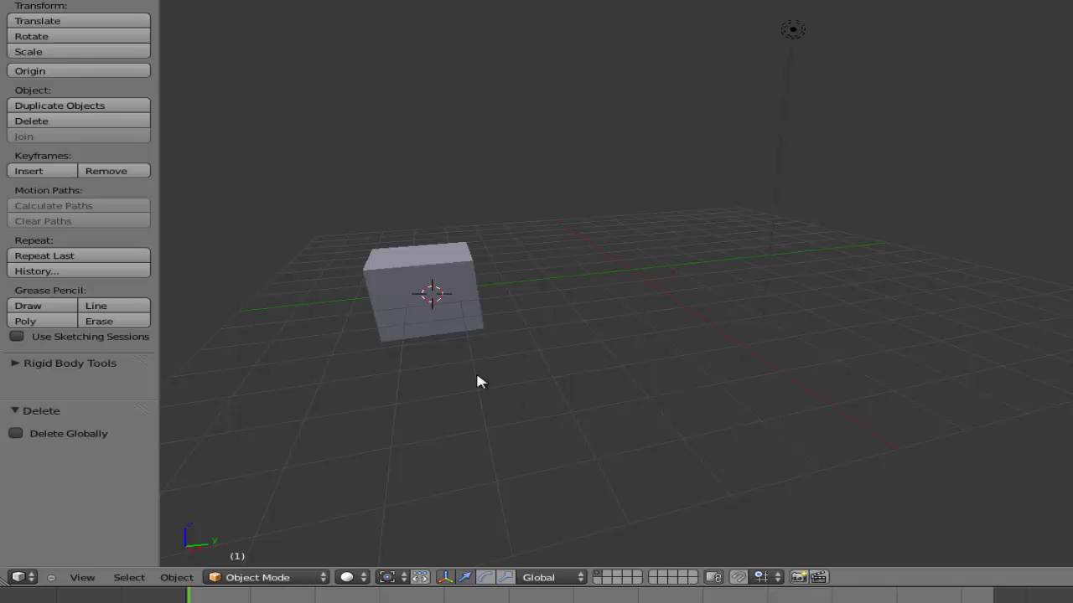
Enter Edit Mode on the cube with none of its mesh selected.
{"action": "right_click", "coordinate": [403, 275]}
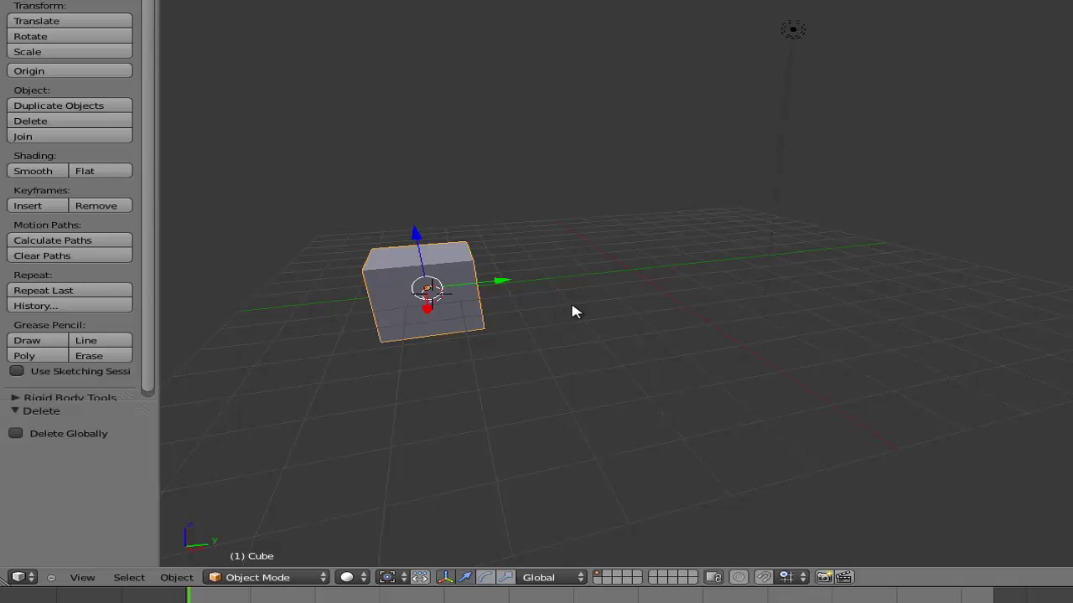
{"action": "key", "text": "a"}
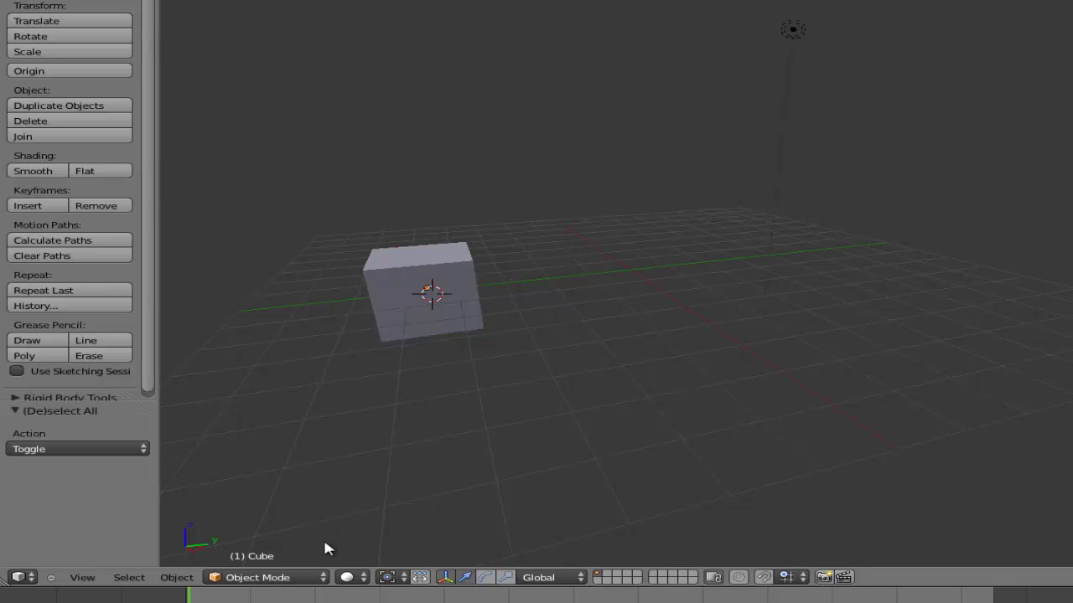
{"action": "left_click", "coordinate": [322, 577]}
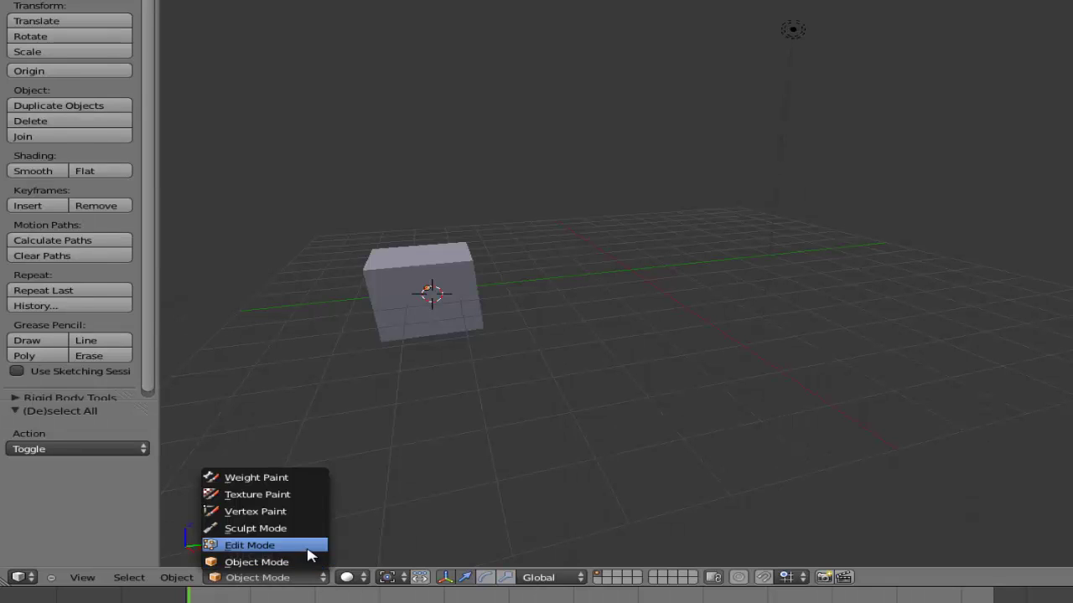
{"action": "left_click", "coordinate": [310, 546]}
{"action": "key", "text": "a"}
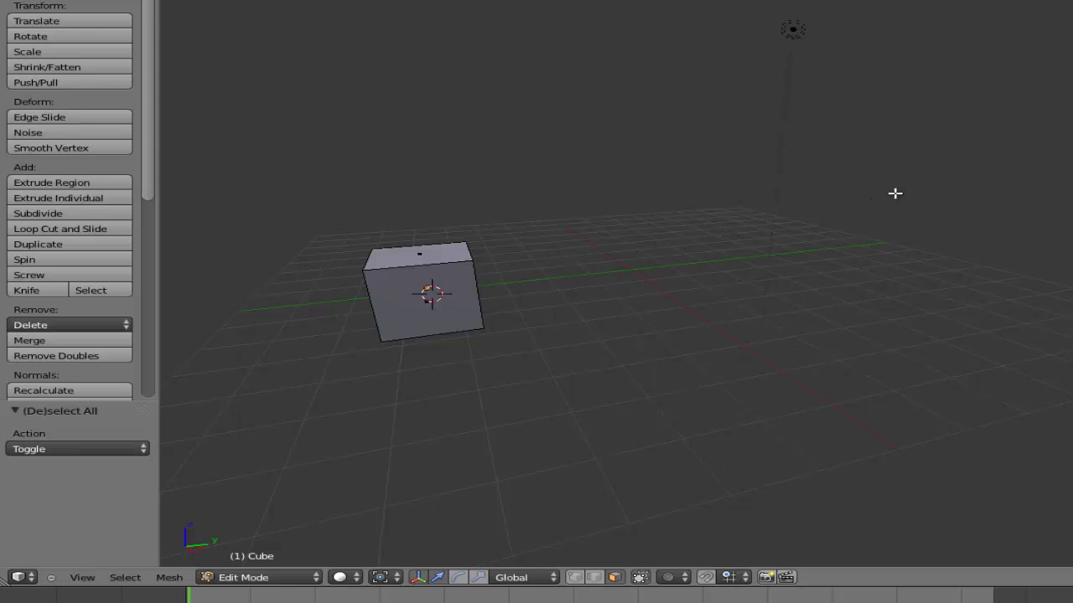
{"action": "key", "text": "shift+a"}
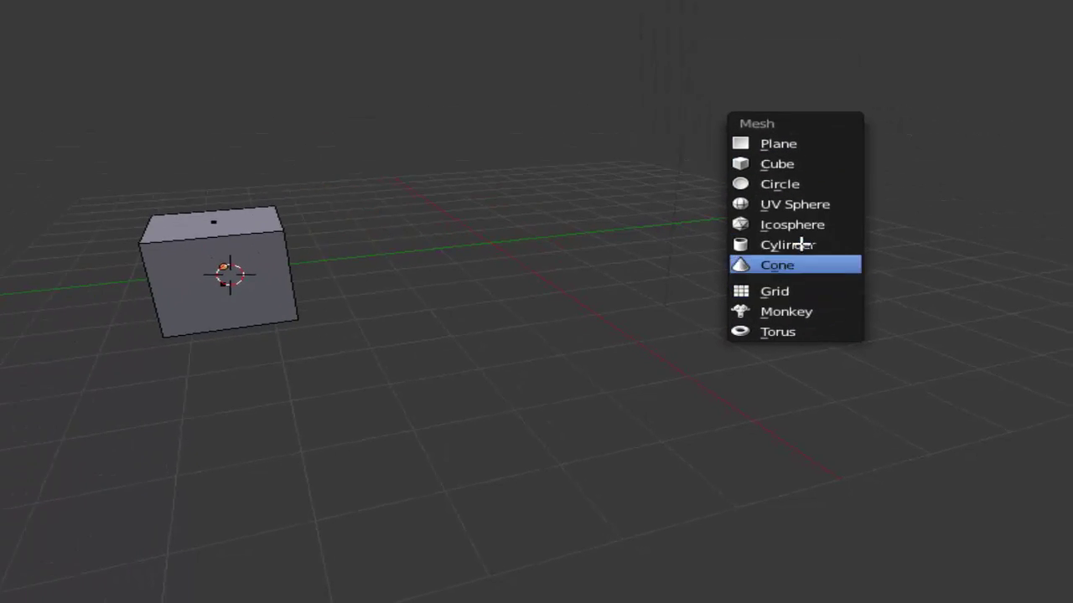
{"action": "left_click", "coordinate": [122, 32]}
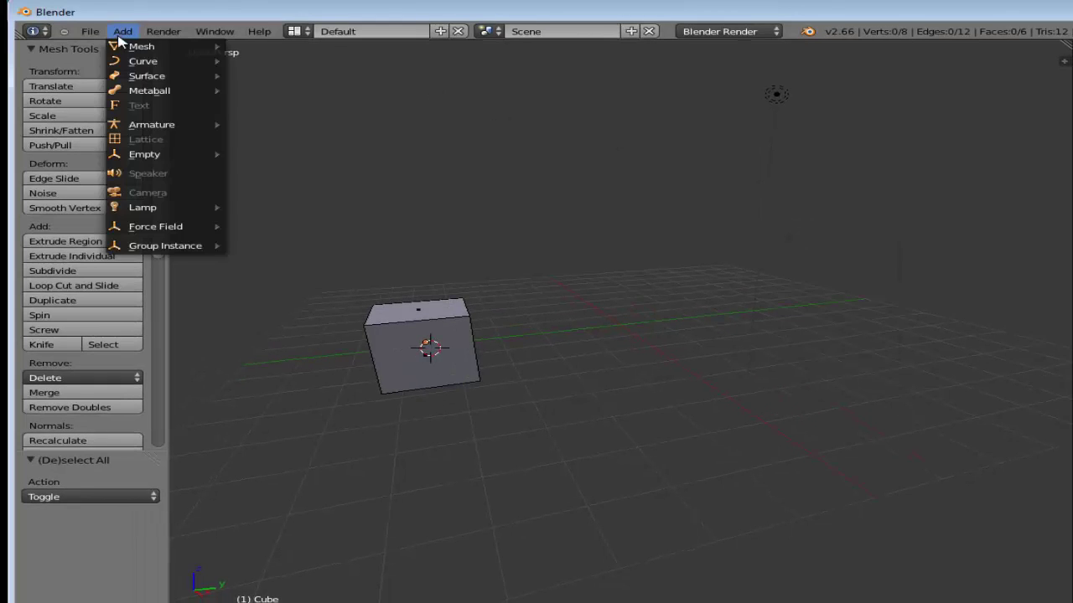
{"action": "mouse_move", "coordinate": [165, 63]}
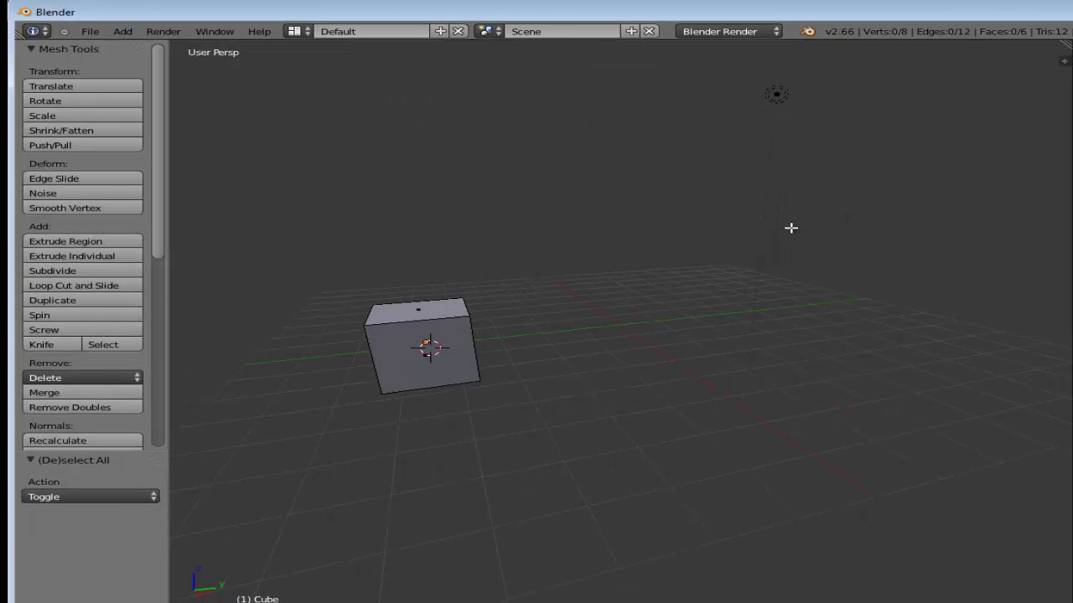
{"action": "key", "text": "shift+a"}
Place the 3D cursor on the green Y axis away from the cube, and add a cylinder there within the cube's mesh.
{"action": "left_click", "coordinate": [691, 318]}
{"action": "key", "text": "shift+a"}
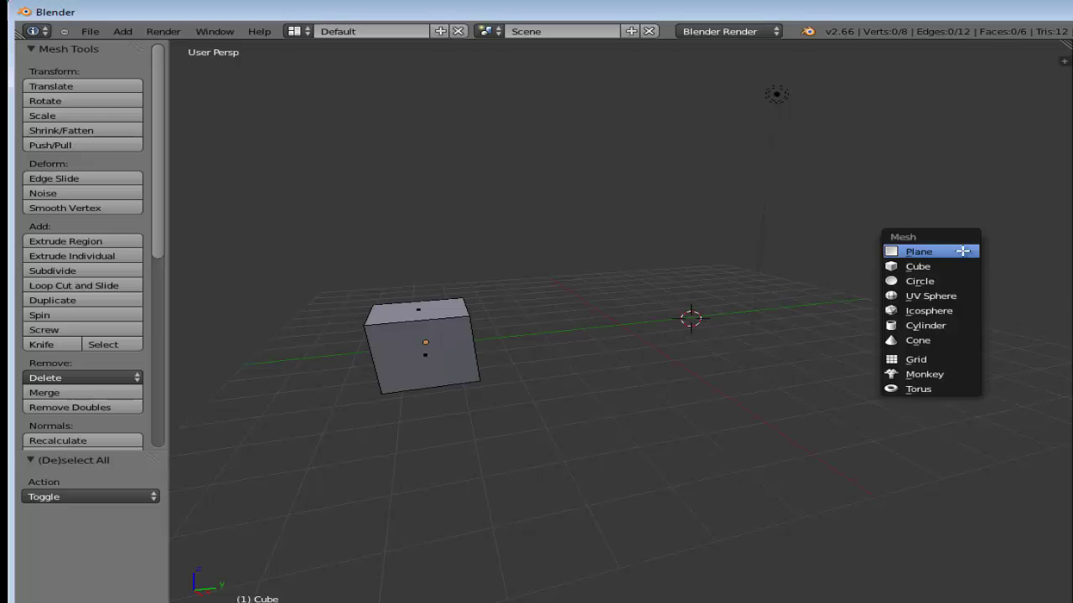
{"action": "left_click", "coordinate": [949, 325]}
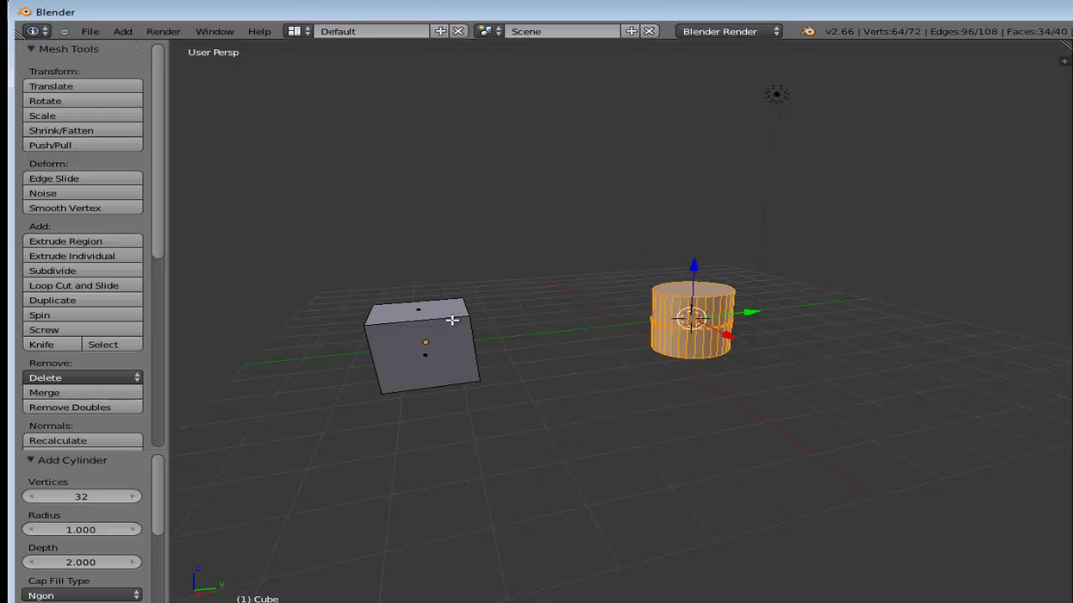
Box-select the cube in addition to the new cylinder in Edit Mode, and clear the mesh selection.
{"action": "key", "text": "b"}
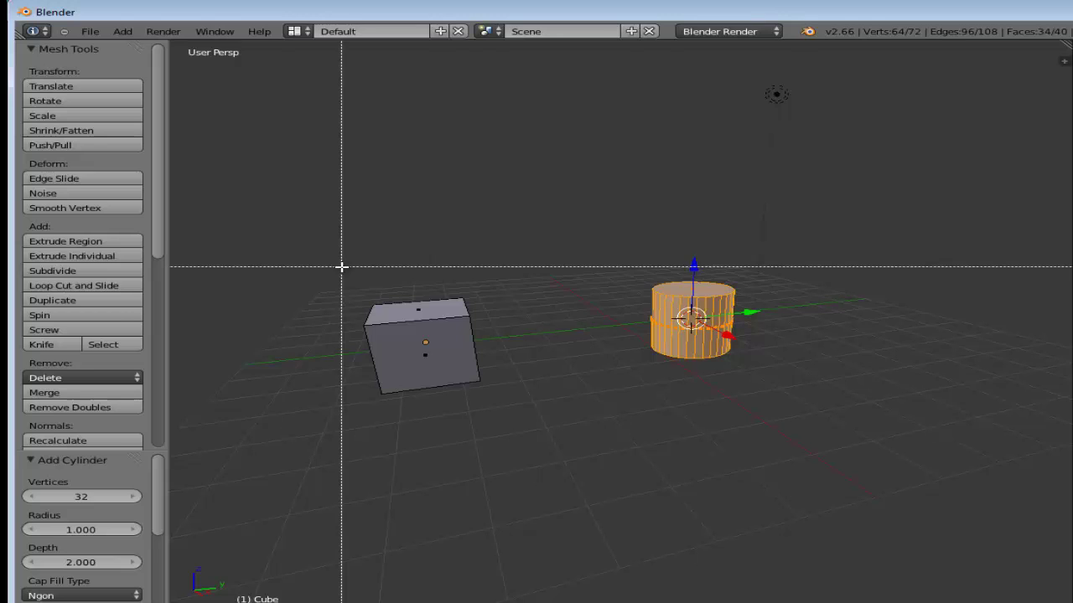
{"action": "left_click_drag", "start_coordinate": [342, 266], "coordinate": [487, 406]}
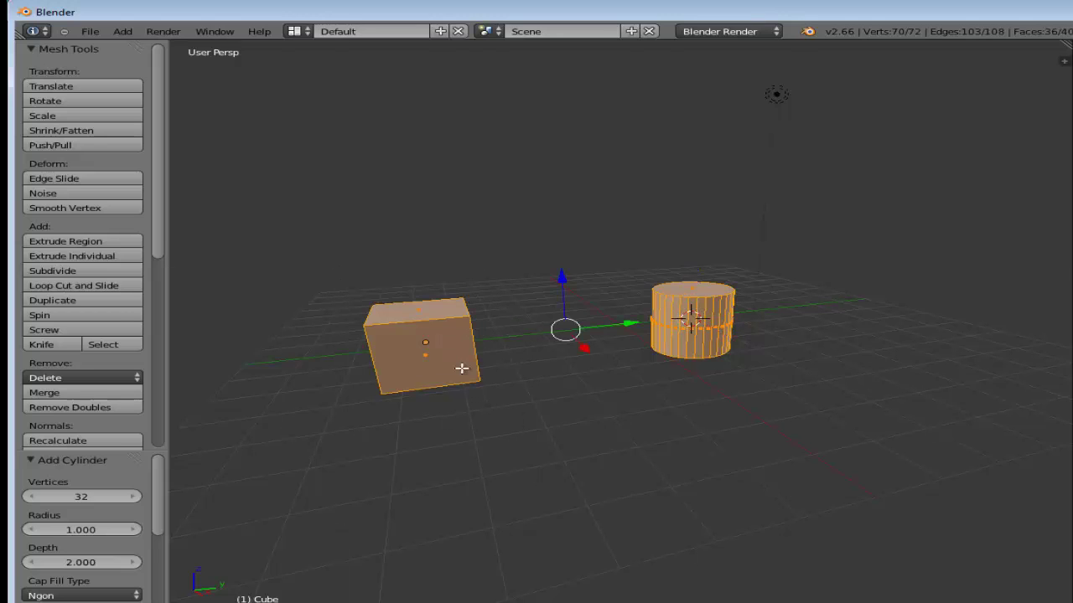
{"action": "key", "text": "Home"}
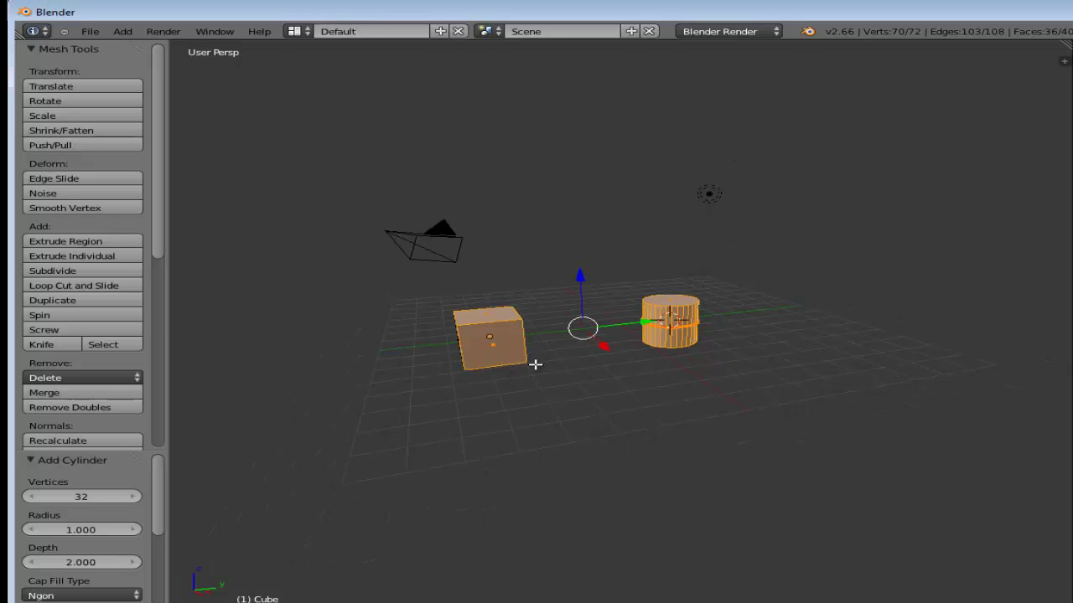
{"action": "key", "text": "a"}
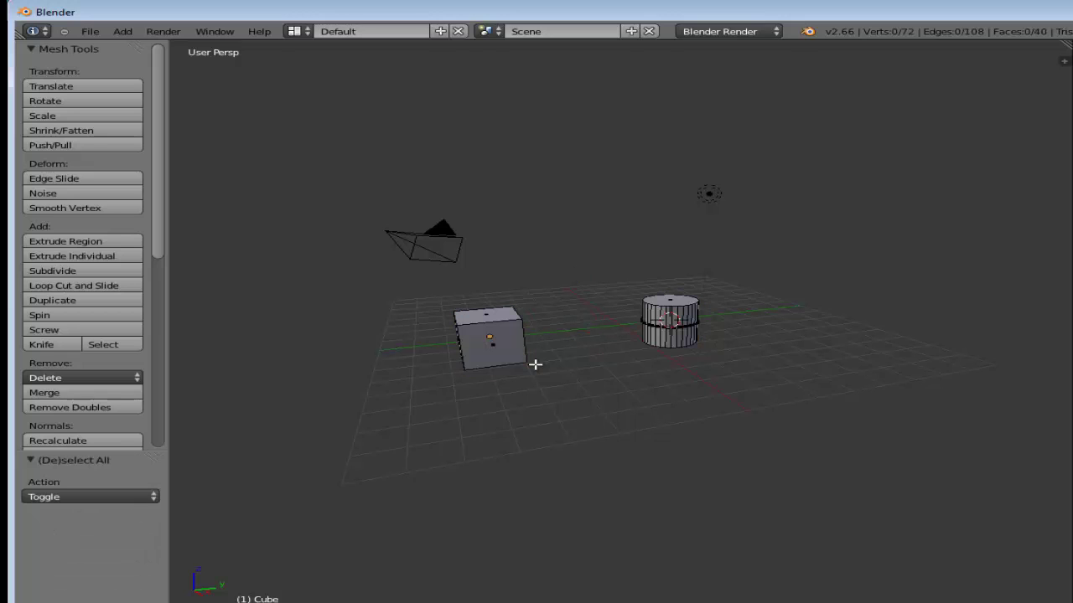
Box-select the cube part alone and the cylinder part alone in Edit Mode, clearing the selection after each.
{"action": "key", "text": "b"}
{"action": "left_click_drag", "start_coordinate": [429, 286], "coordinate": [567, 400]}
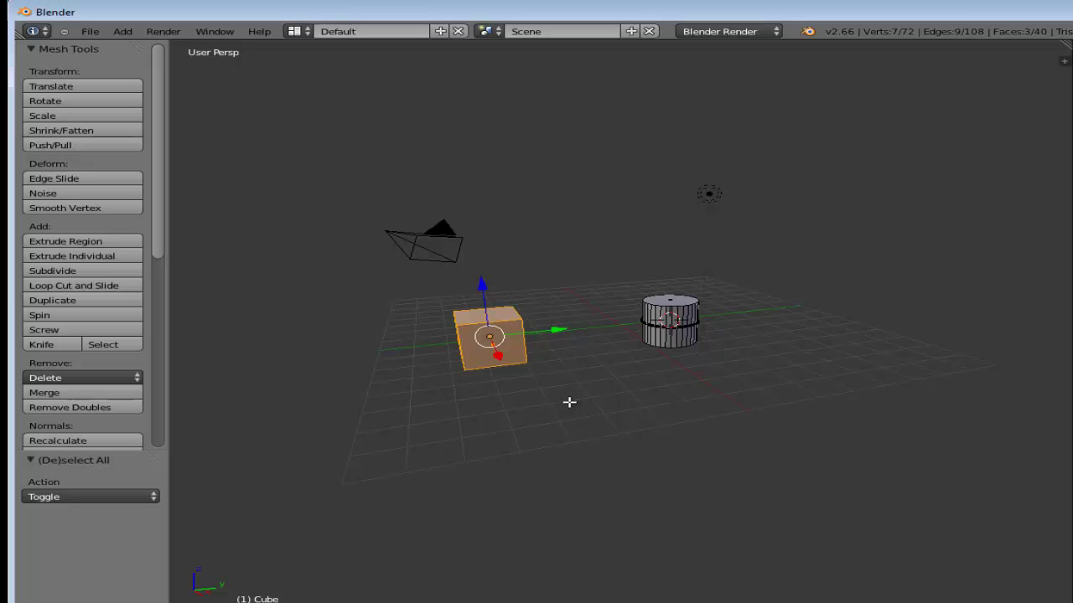
{"action": "key", "text": "a"}
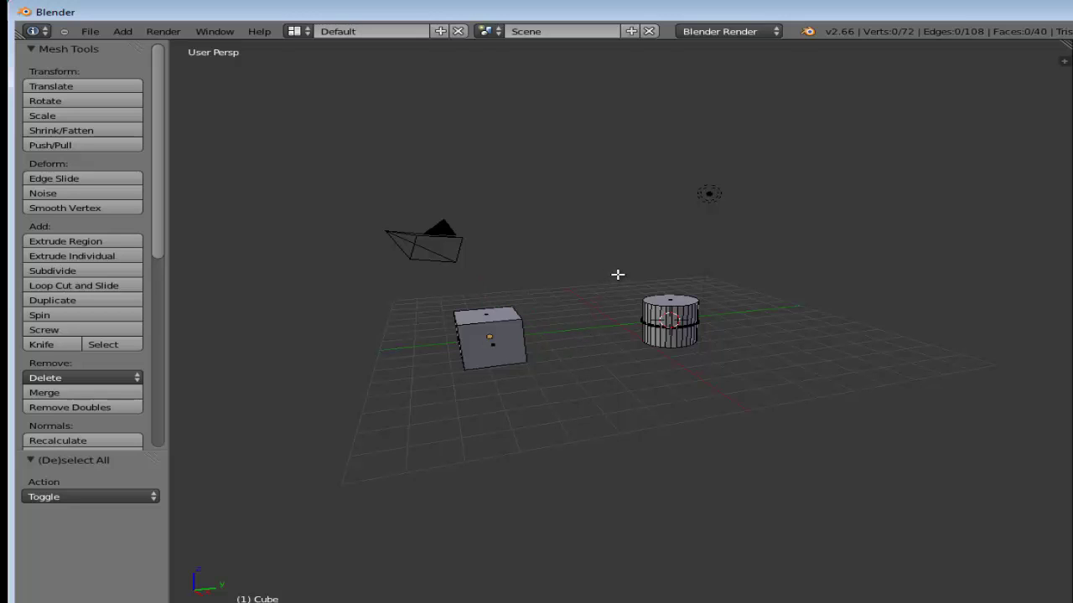
{"action": "key", "text": "b"}
{"action": "left_click_drag", "start_coordinate": [618, 274], "coordinate": [755, 389]}
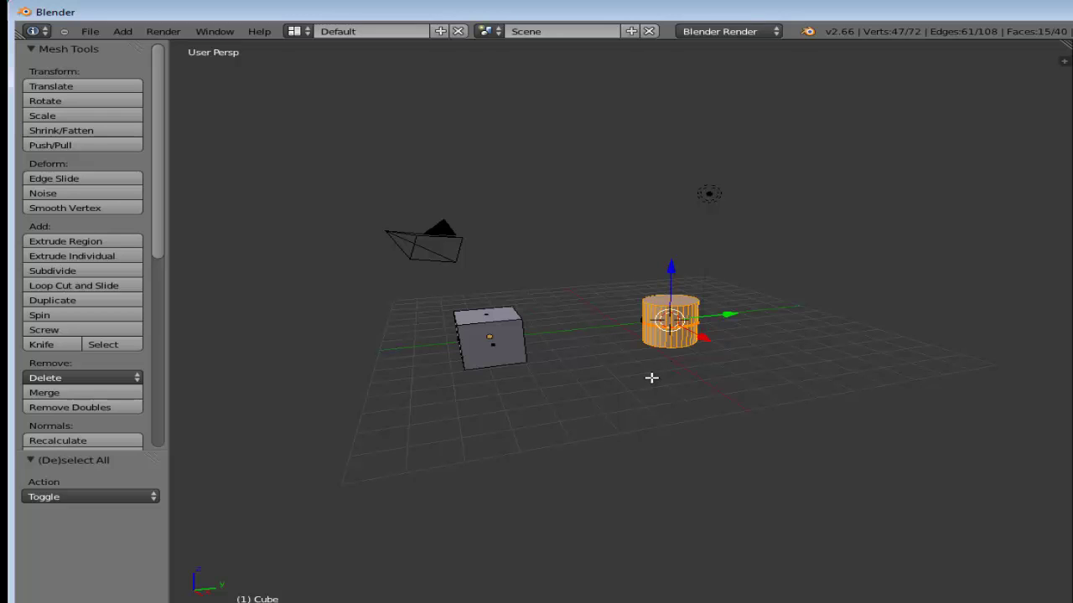
{"action": "key", "text": "a"}
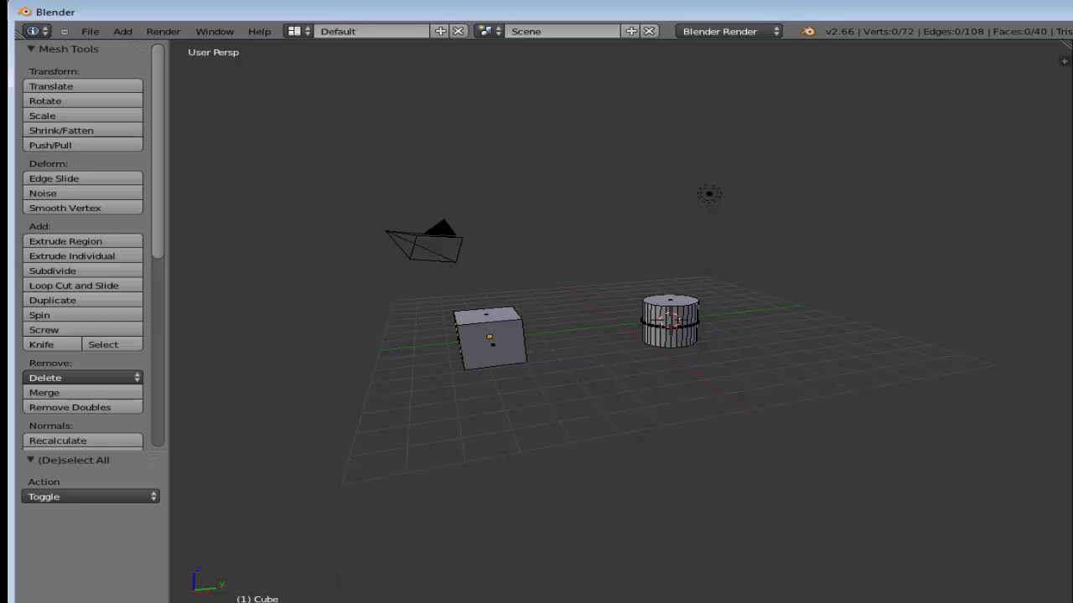
Return to Object Mode, and select and deselect the combined object through its cylinder part and its cube part.
{"action": "left_click", "coordinate": [251, 597]}
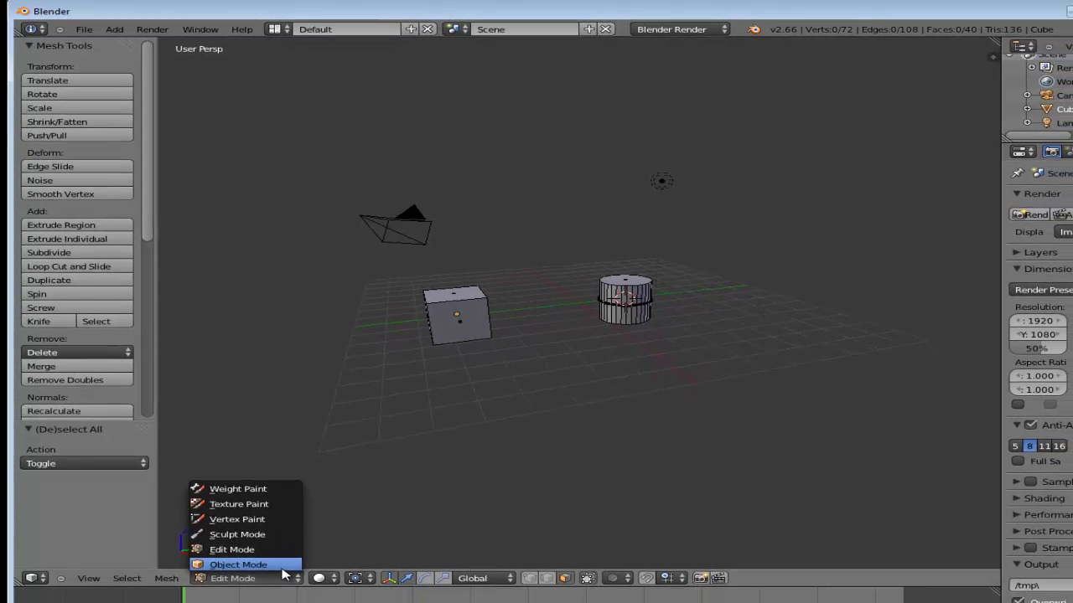
{"action": "left_click", "coordinate": [255, 566]}
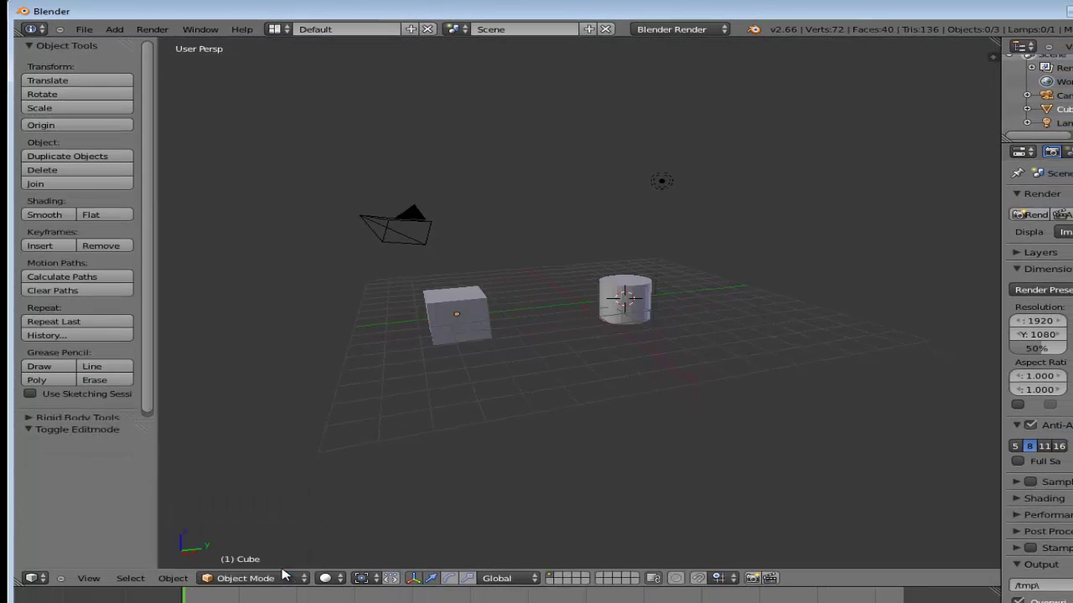
{"action": "right_click", "coordinate": [640, 290]}
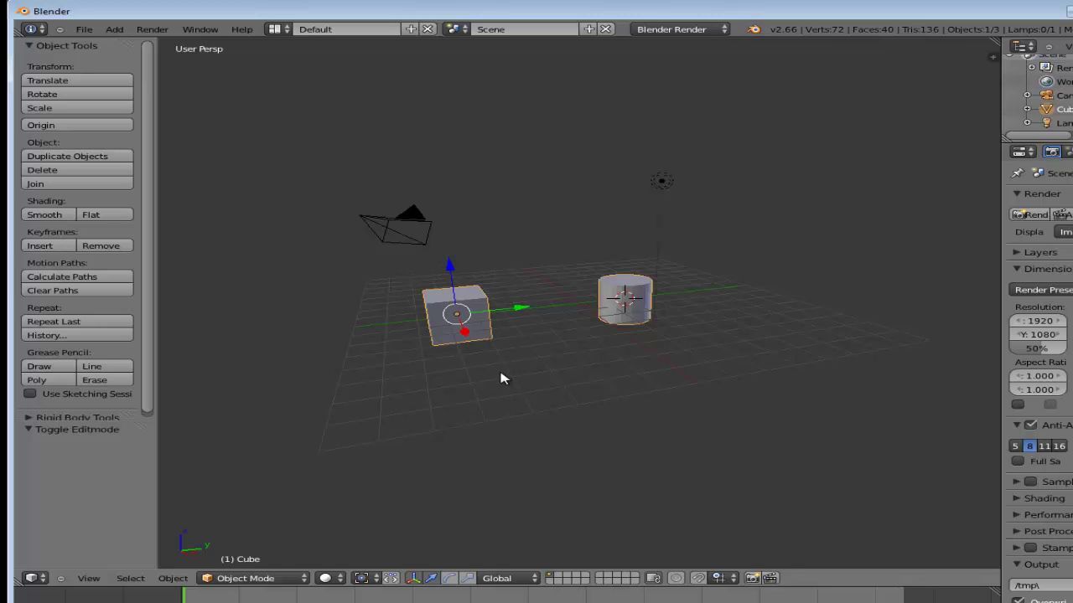
{"action": "key", "text": "a"}
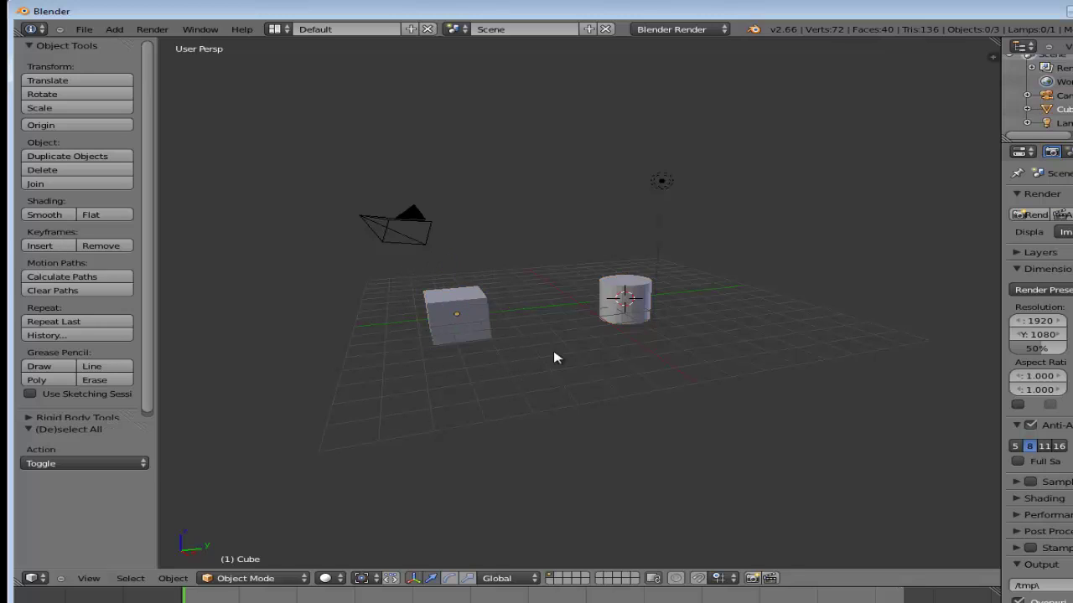
{"action": "right_click", "coordinate": [446, 308]}
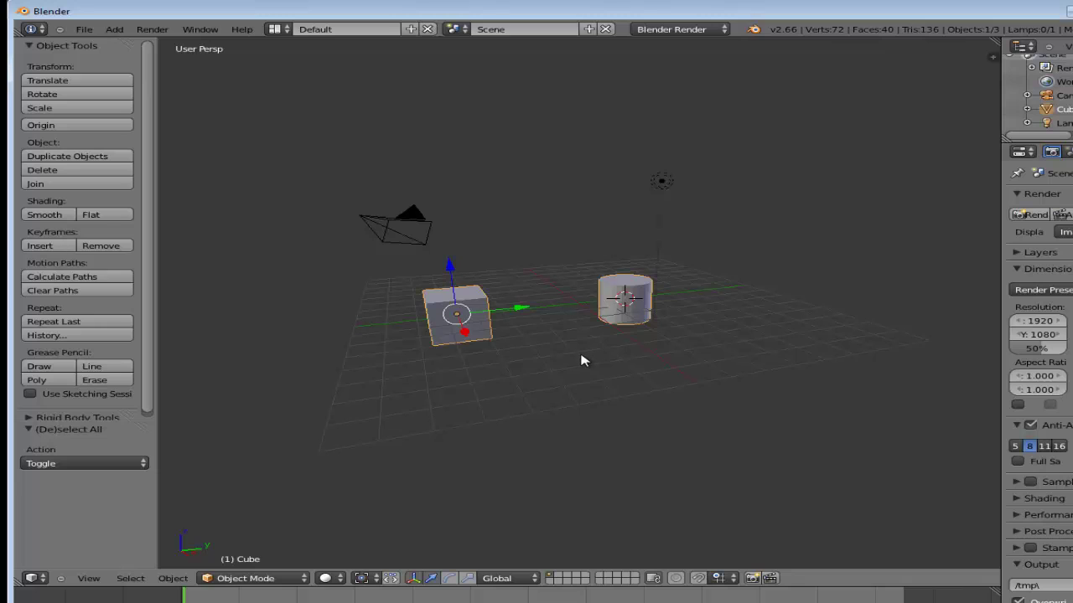
{"action": "key", "text": "a"}
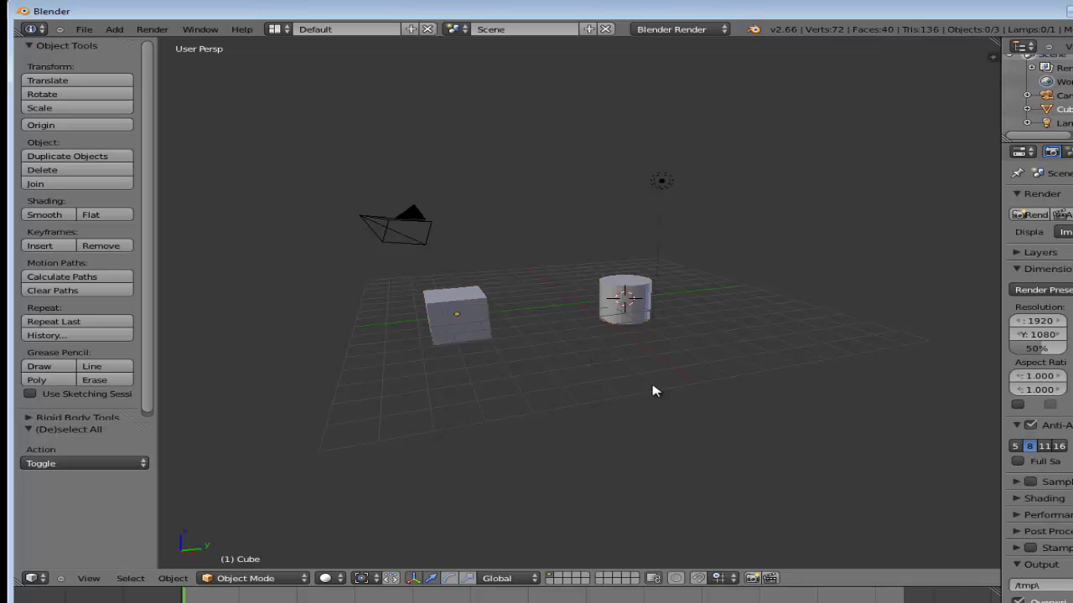
Select the combined object through its cylinder part and try rotating it about its origin.
{"action": "right_click", "coordinate": [637, 287]}
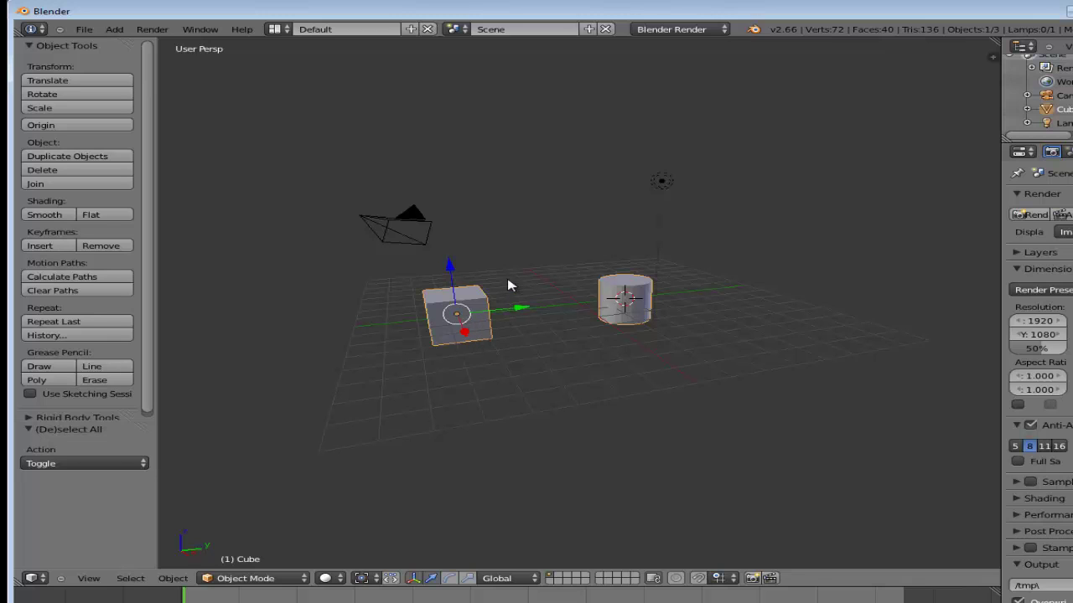
{"action": "key", "text": "r"}
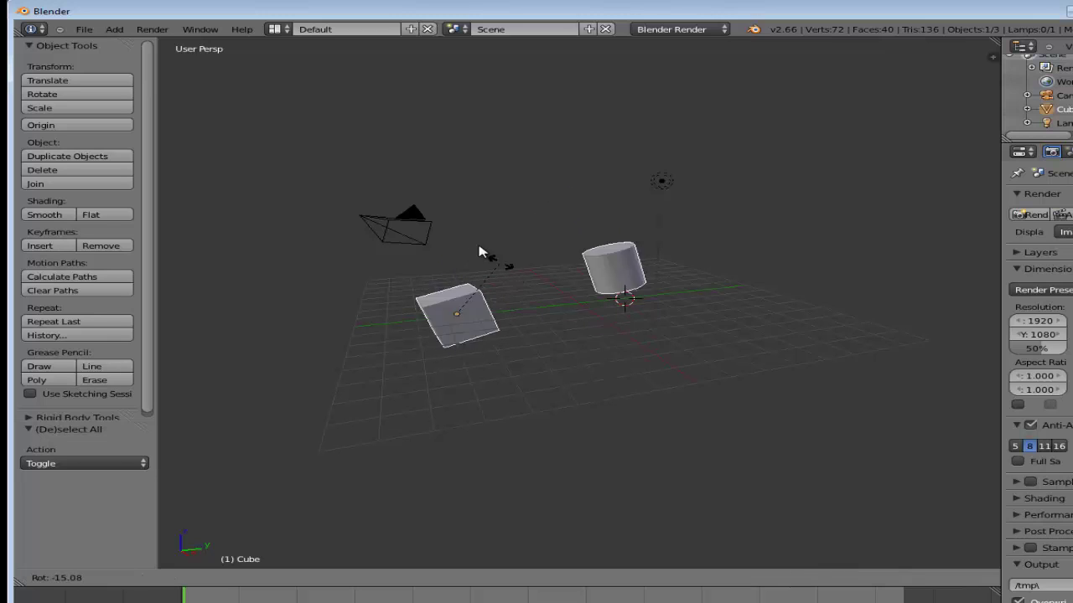
{"action": "left_click", "coordinate": [515, 276]}
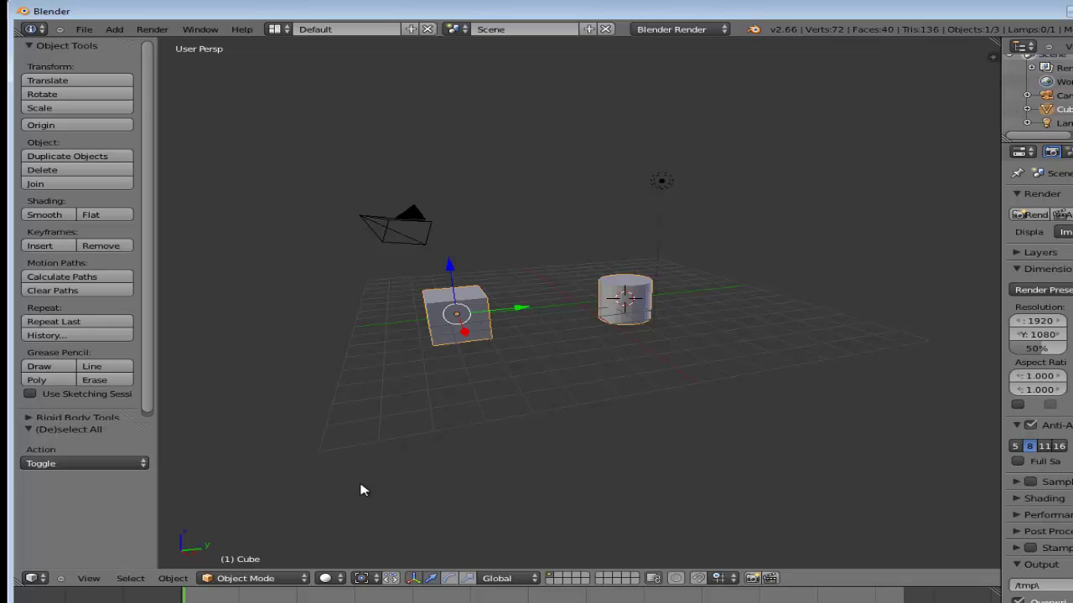
Enter Edit Mode, box-select the cylinder part, and turn off limiting the selection to visible geometry.
{"action": "left_click", "coordinate": [305, 580]}
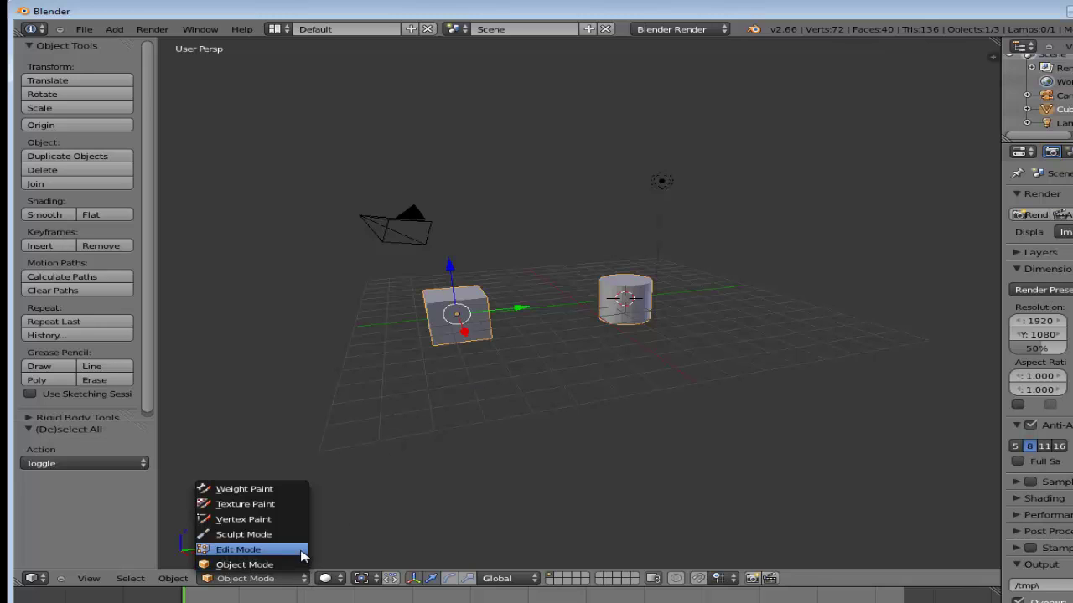
{"action": "left_click", "coordinate": [305, 550]}
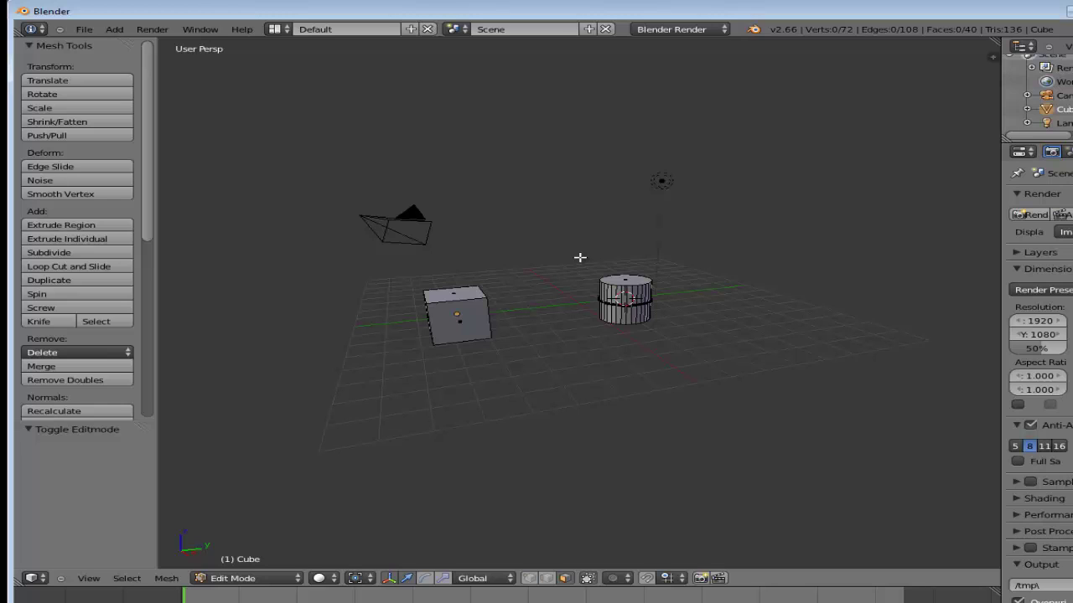
{"action": "key", "text": "b"}
{"action": "left_click_drag", "start_coordinate": [580, 257], "coordinate": [685, 346]}
{"action": "left_click", "coordinate": [589, 578]}
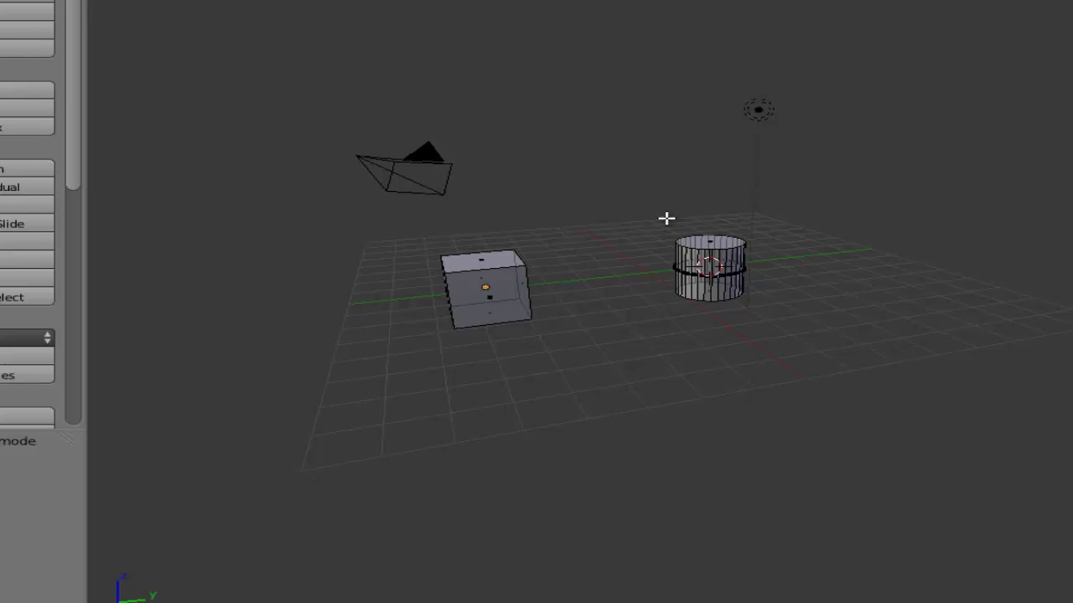
Box-select the whole cylinder part, including its hidden faces, and separate the selection into its own object.
{"action": "key", "text": "b"}
{"action": "left_click_drag", "start_coordinate": [666, 218], "coordinate": [797, 322]}
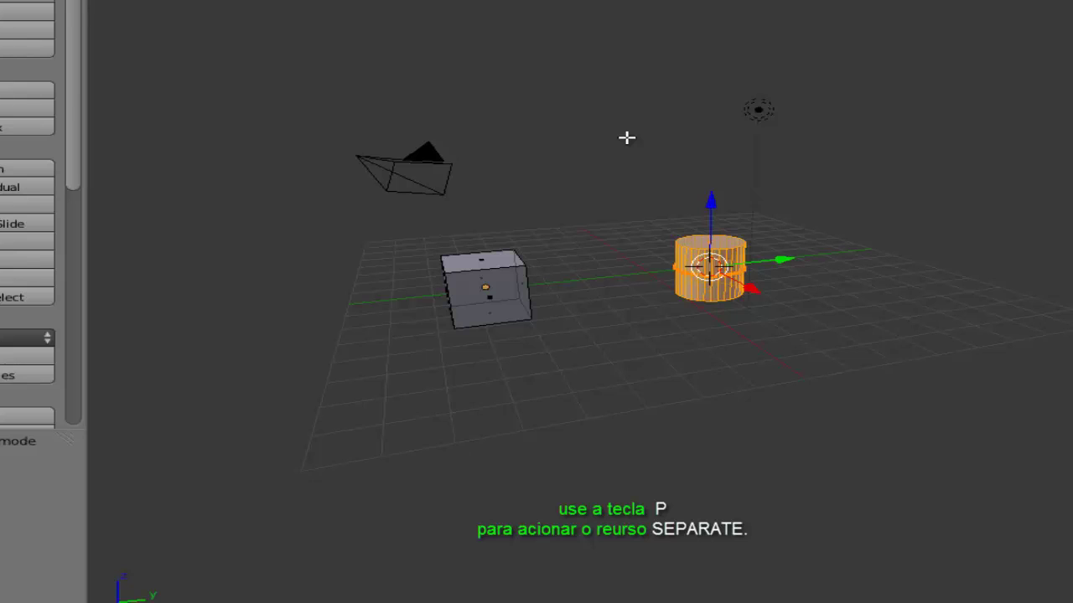
{"action": "key", "text": "p"}
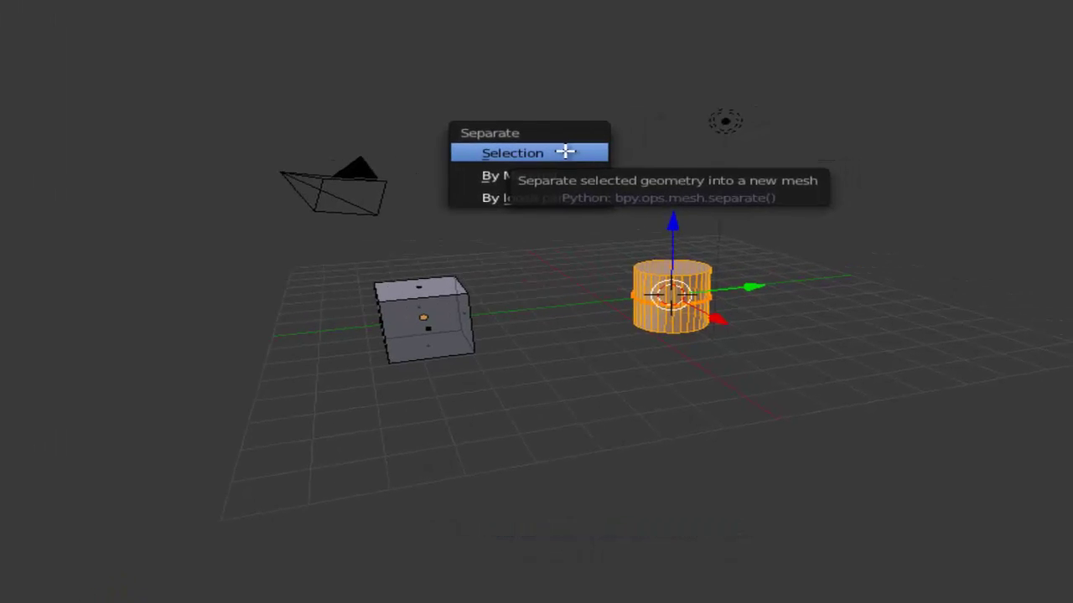
{"action": "left_click", "coordinate": [542, 152]}
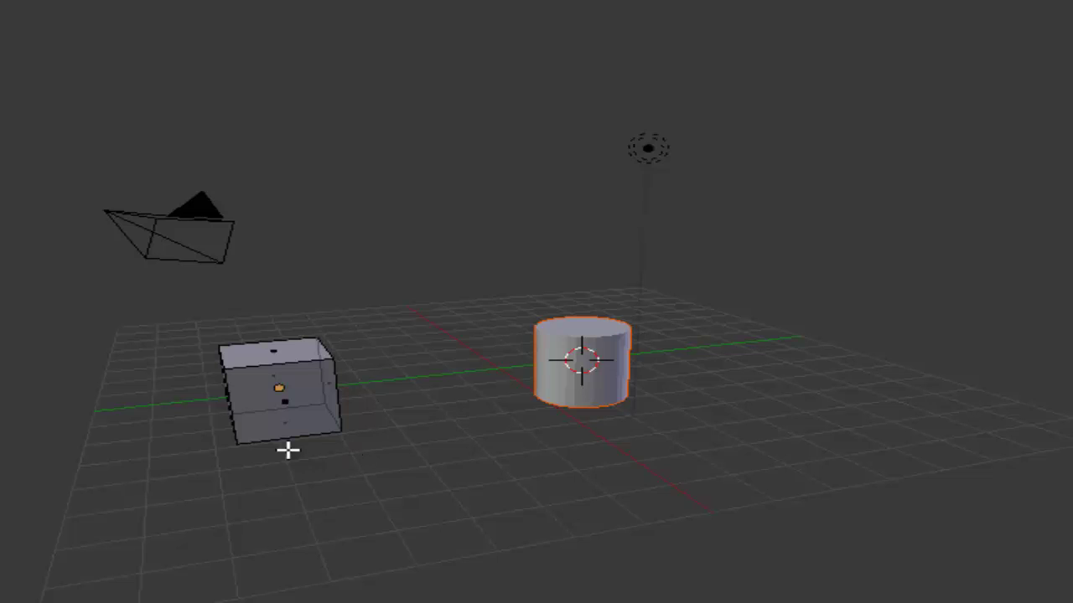
Select the cube's front, top and side faces one after another in Edit Mode to check which mesh is editable.
{"action": "right_click", "coordinate": [282, 405]}
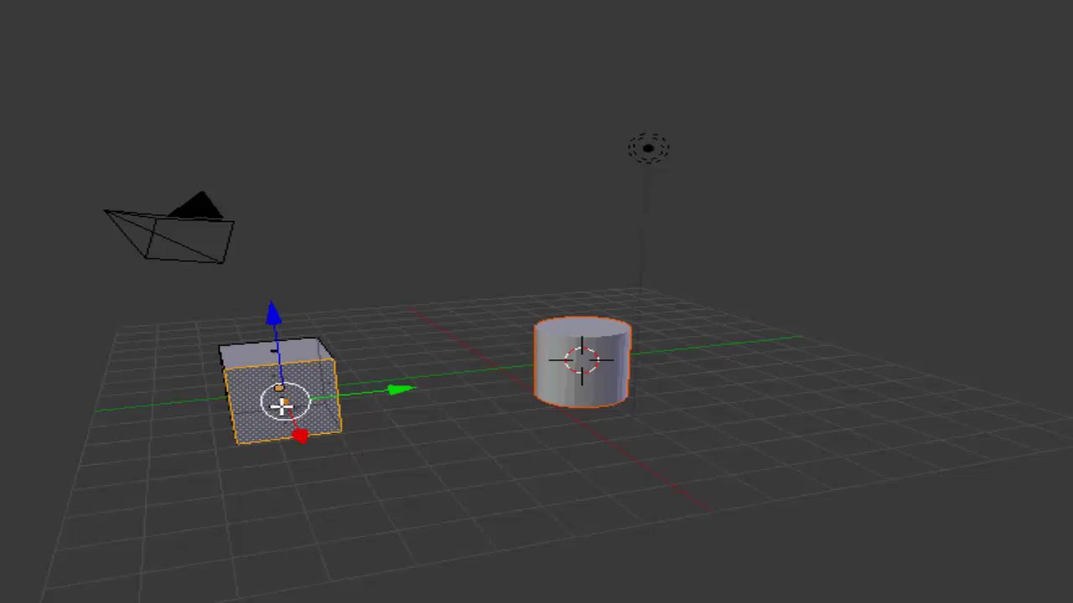
{"action": "right_click", "coordinate": [312, 353]}
{"action": "right_click", "coordinate": [233, 400]}
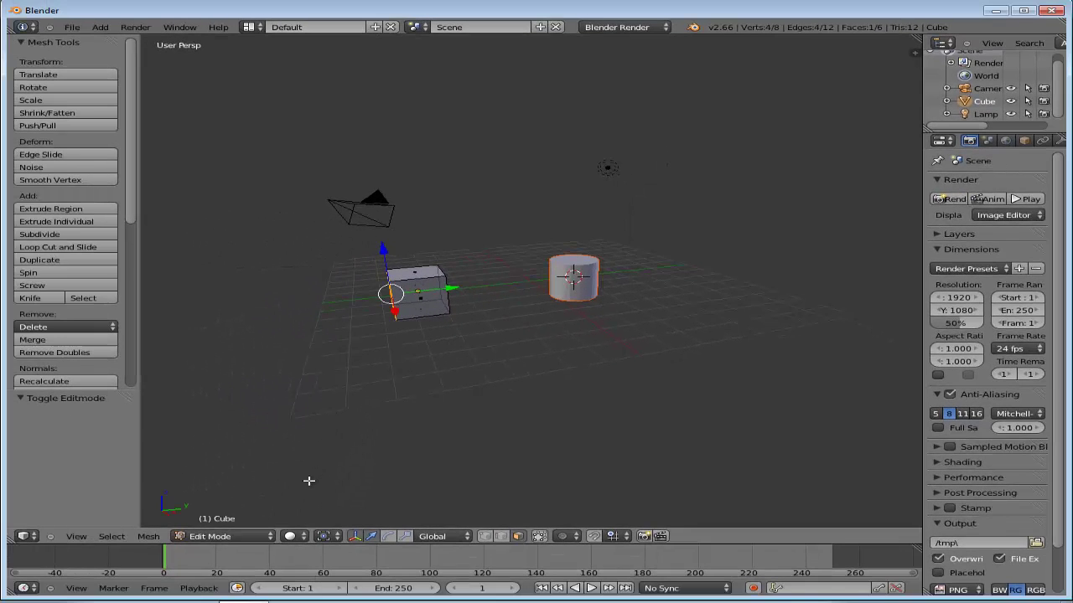
Return to Object Mode, clear the selection, and select and deselect the cube on its own.
{"action": "left_click", "coordinate": [270, 536]}
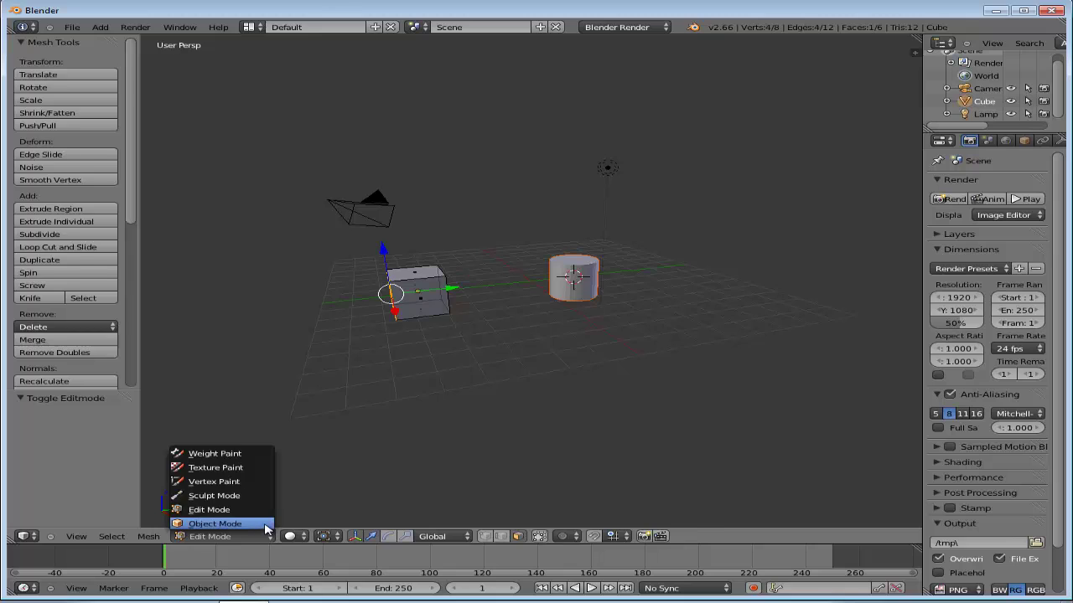
{"action": "left_click", "coordinate": [266, 524]}
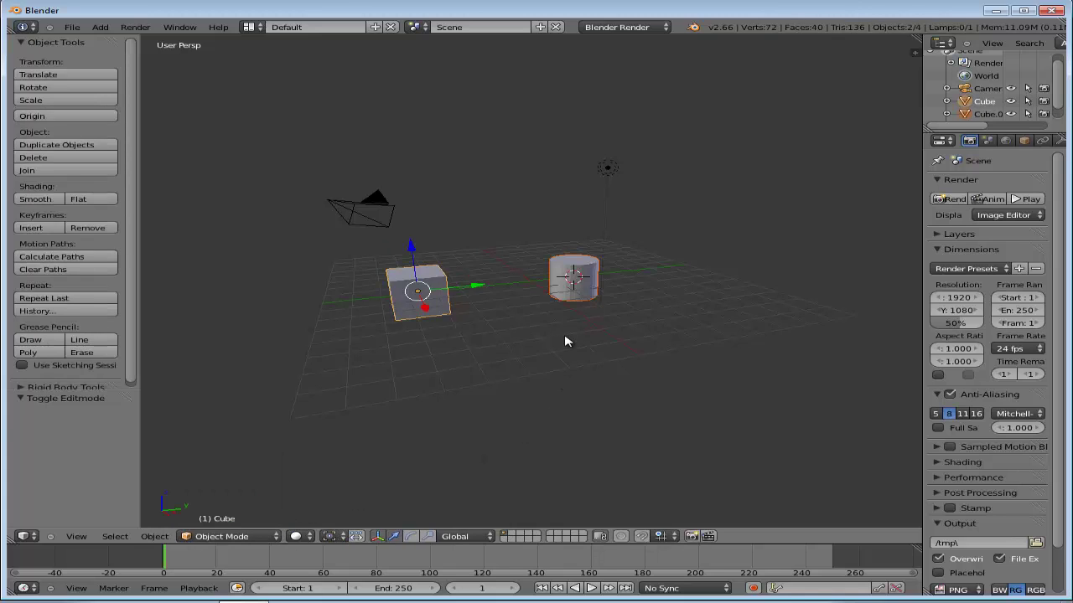
{"action": "key", "text": "a"}
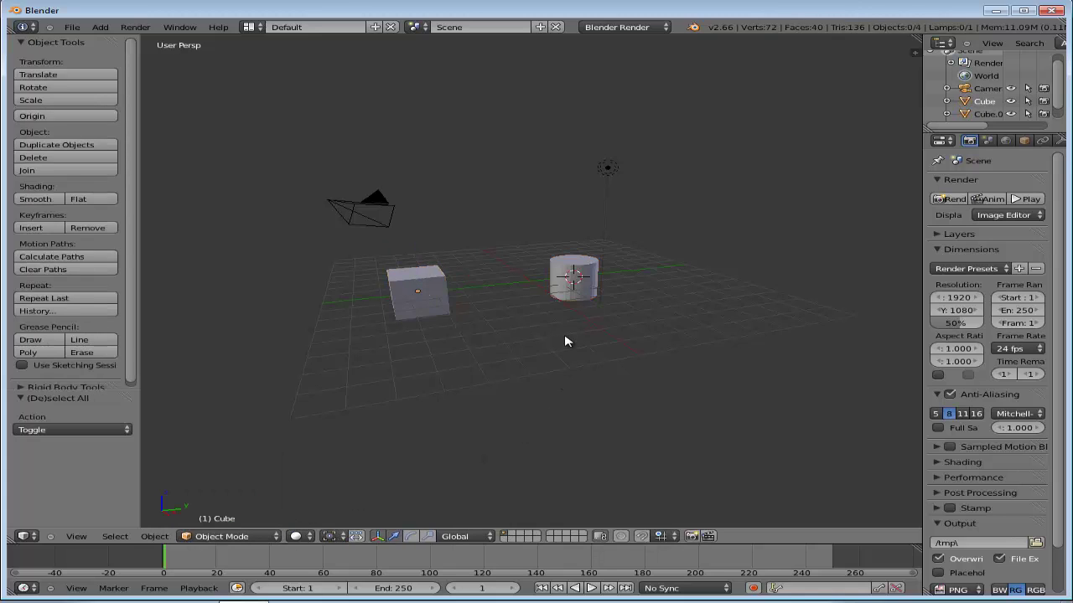
{"action": "right_click", "coordinate": [422, 277]}
{"action": "key", "text": "a"}
Select the separated cylinder and set its origin to its geometry.
{"action": "right_click", "coordinate": [581, 259]}
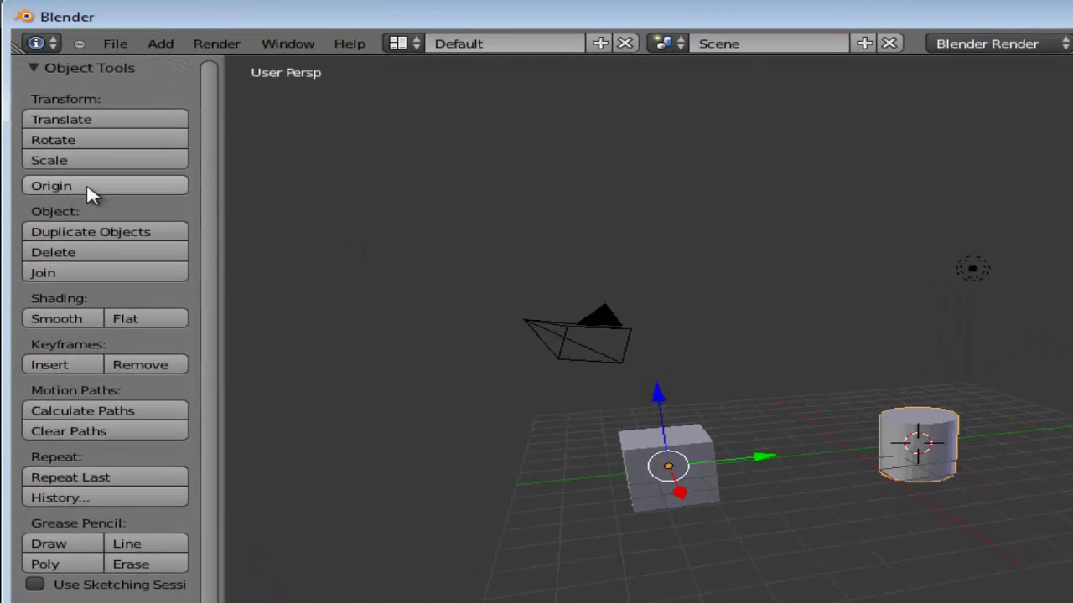
{"action": "left_click", "coordinate": [88, 195]}
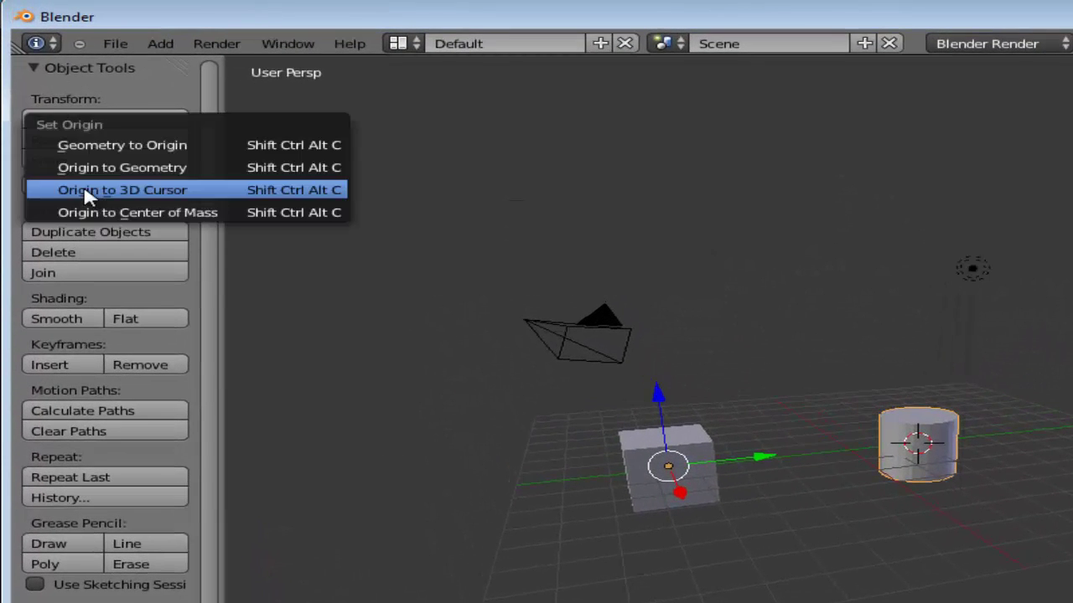
{"action": "left_click", "coordinate": [149, 172]}
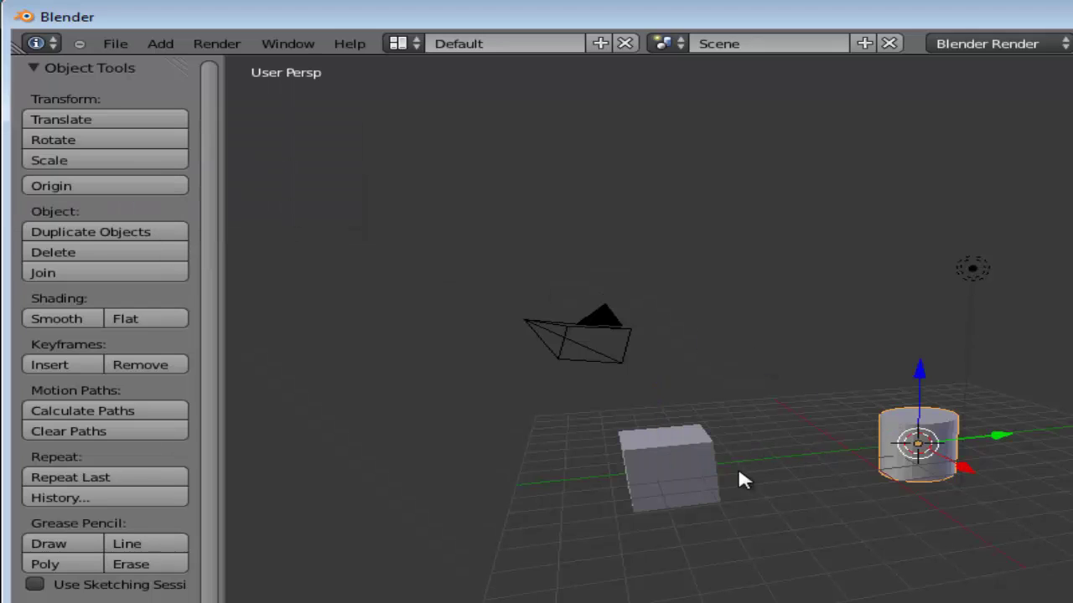